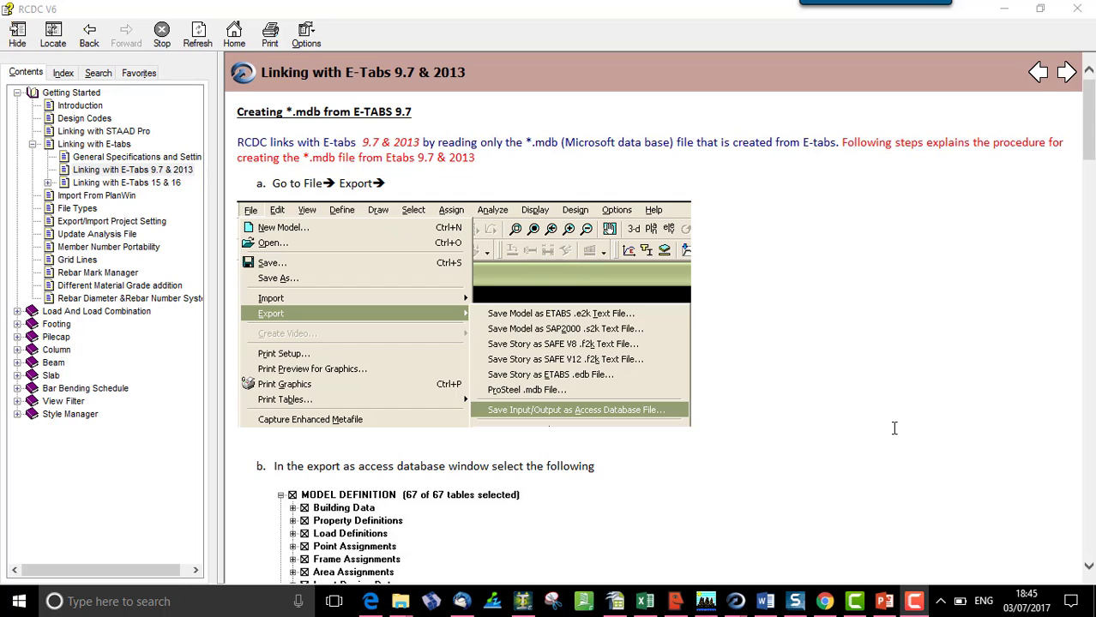
# Step: Snap the ETABS model window beside the help guide and bring up its File export commands
pyautogui.click(705, 606)
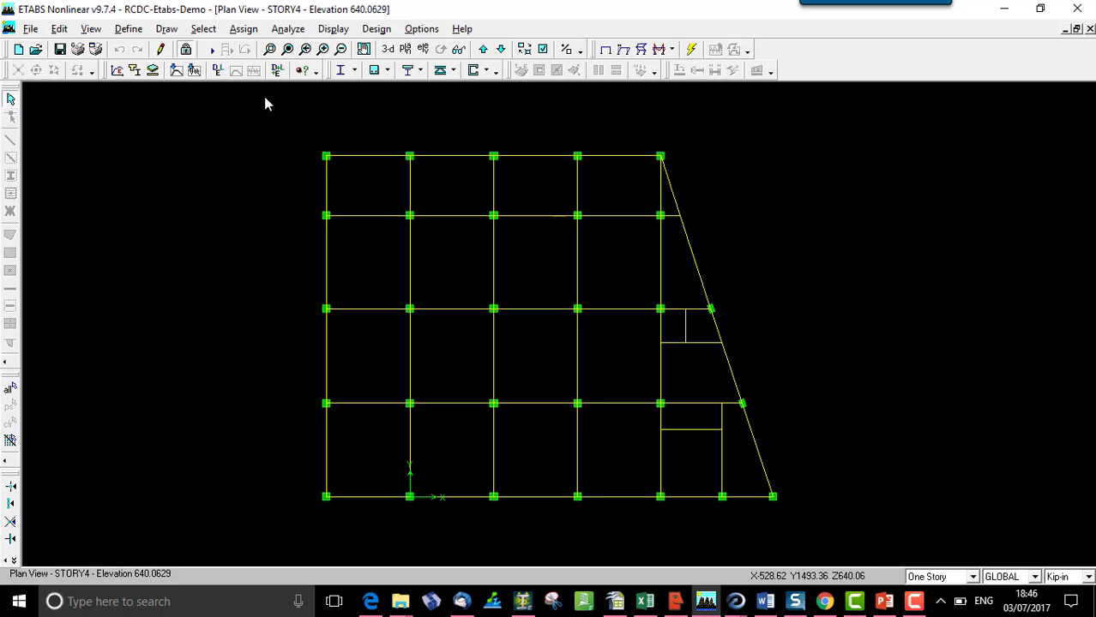
pyautogui.press('super+Left')
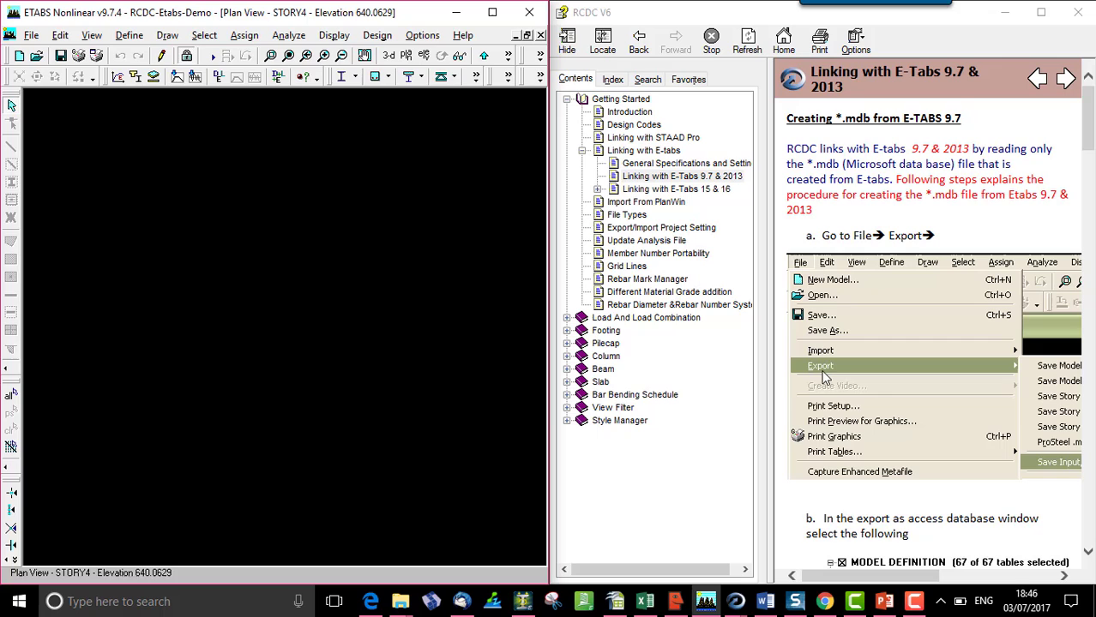
pyautogui.moveTo(931, 583); pyautogui.dragTo(1008, 582)
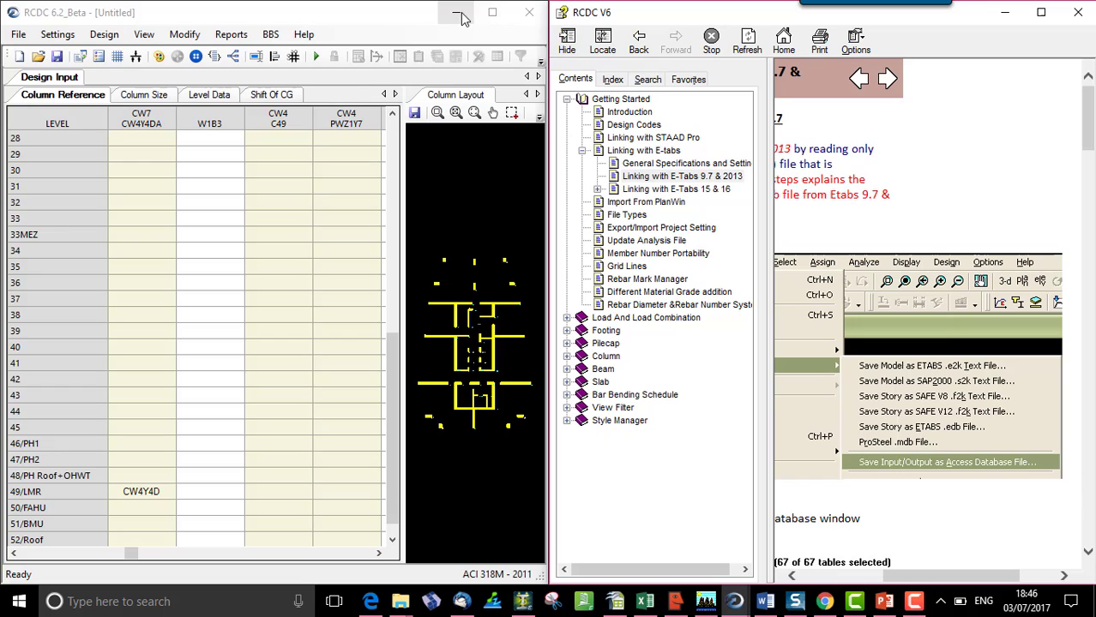
pyautogui.click(703, 604)
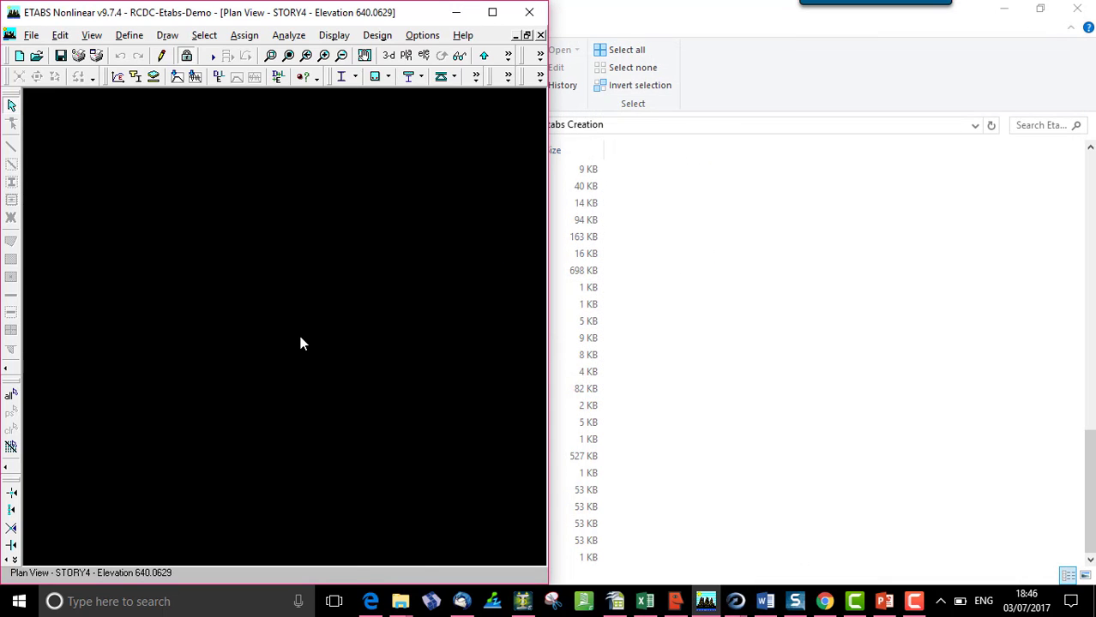
pyautogui.click(31, 35)
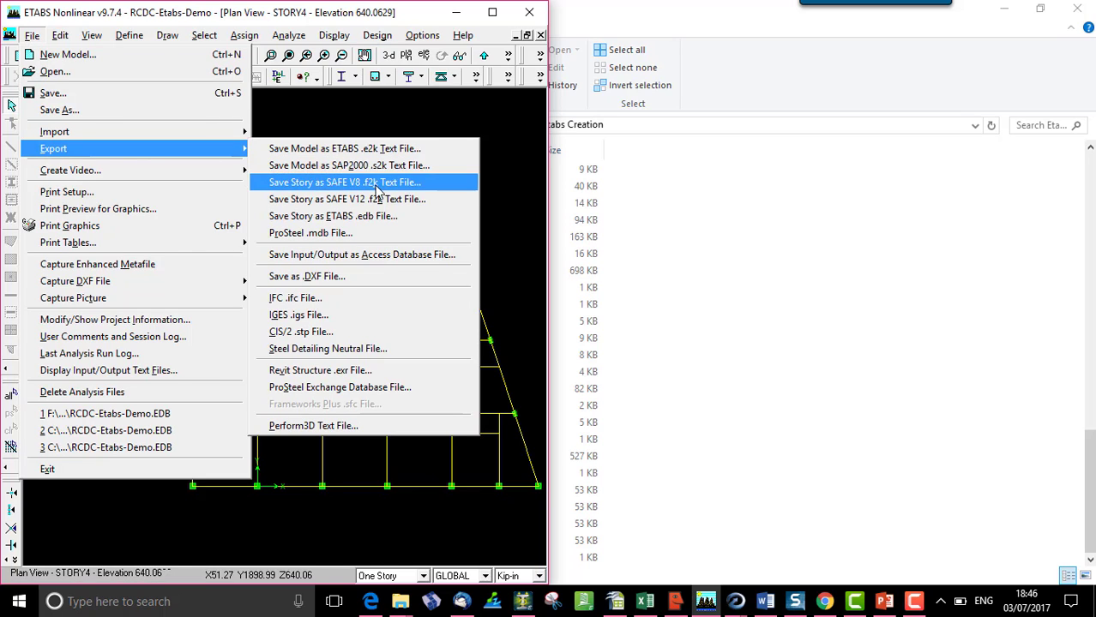
pyautogui.moveTo(54, 148)
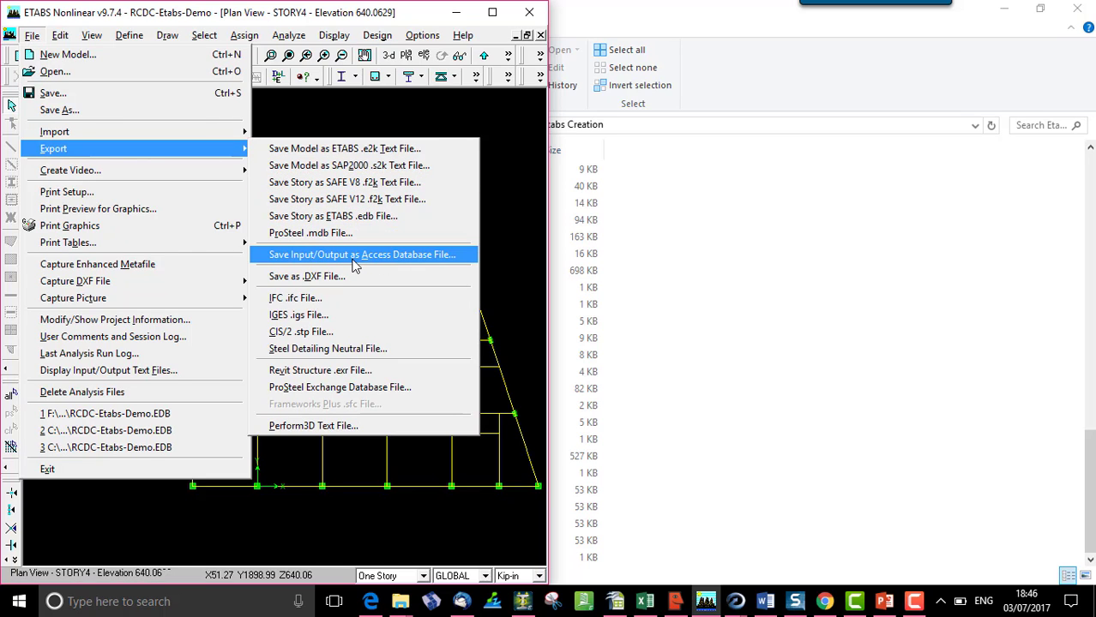
# Step: Start the Access database export with all Model Definition, Story Drifts, Frame/Wall Output and Story Shears tables
pyautogui.click(394, 265)
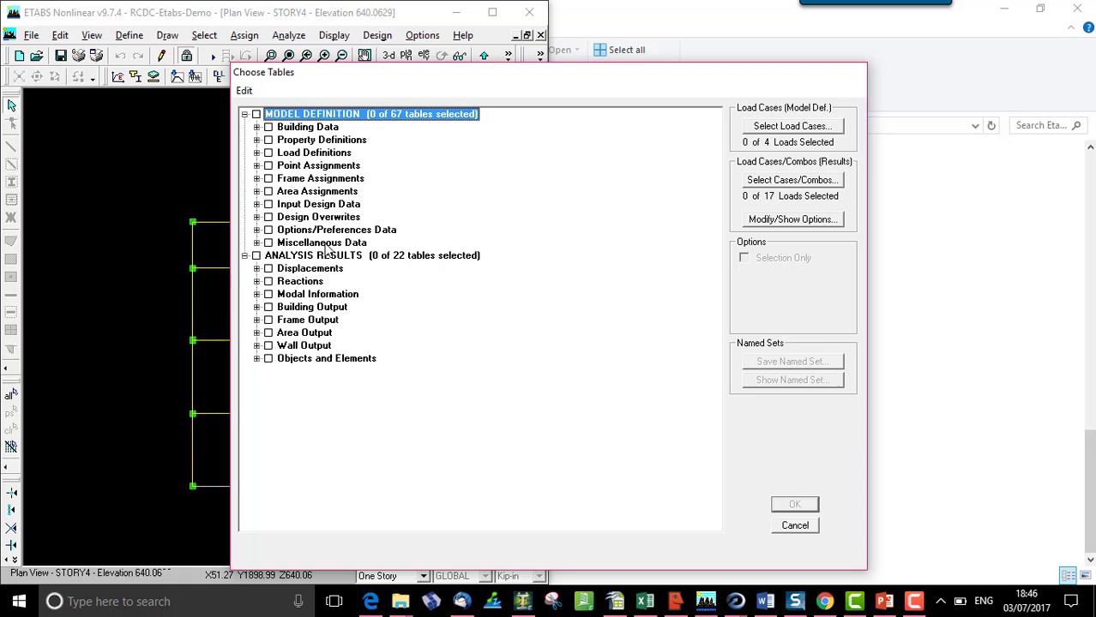
pyautogui.click(255, 115)
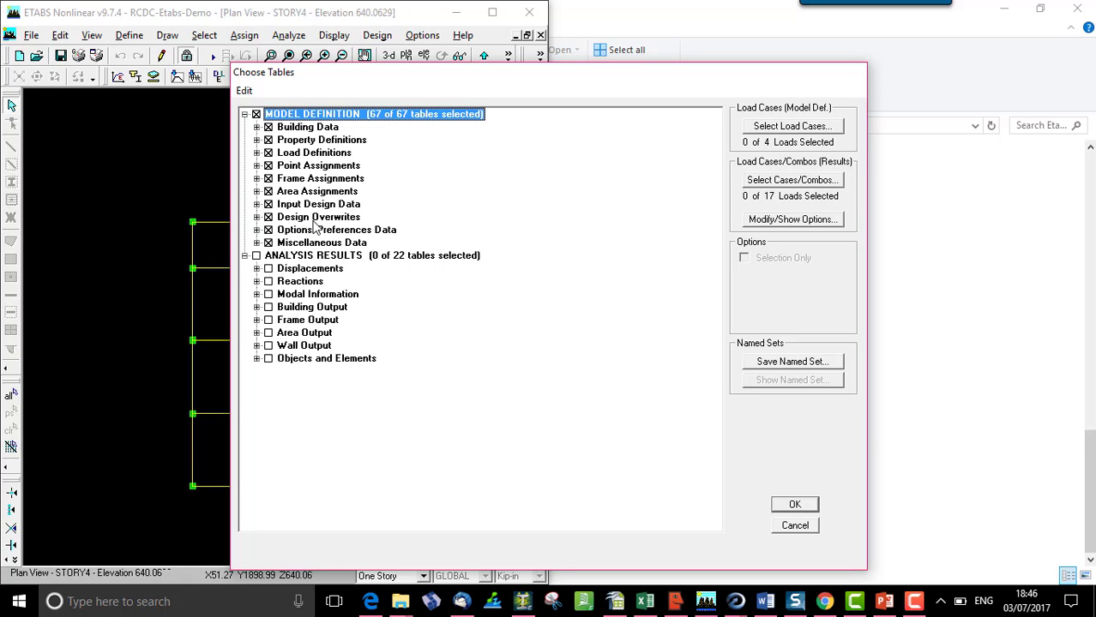
pyautogui.click(256, 268)
pyautogui.click(269, 282)
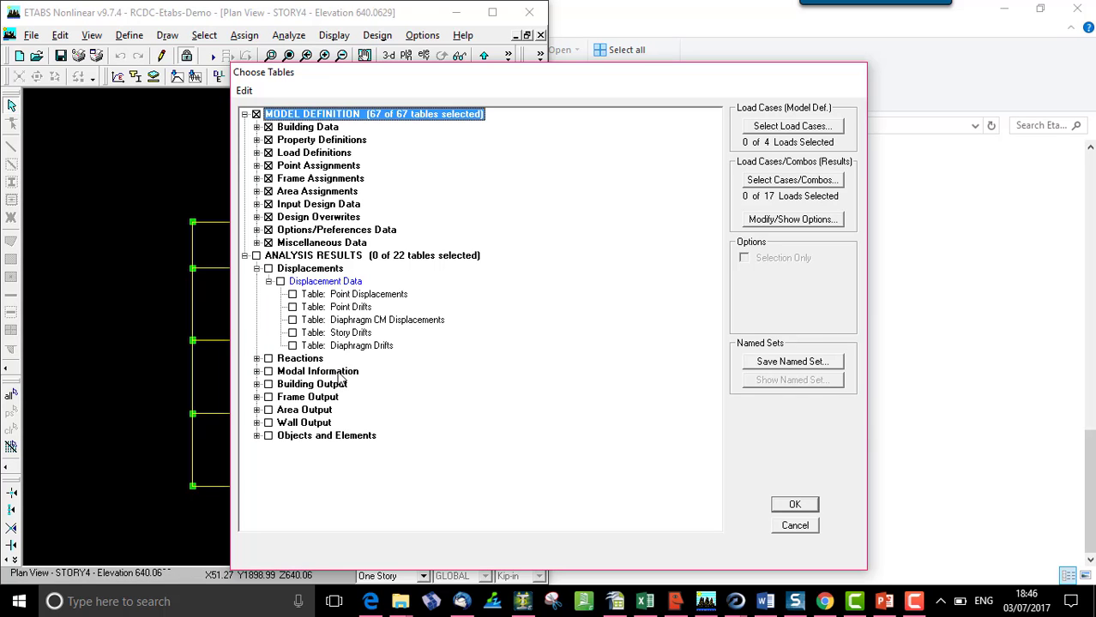
pyautogui.click(292, 332)
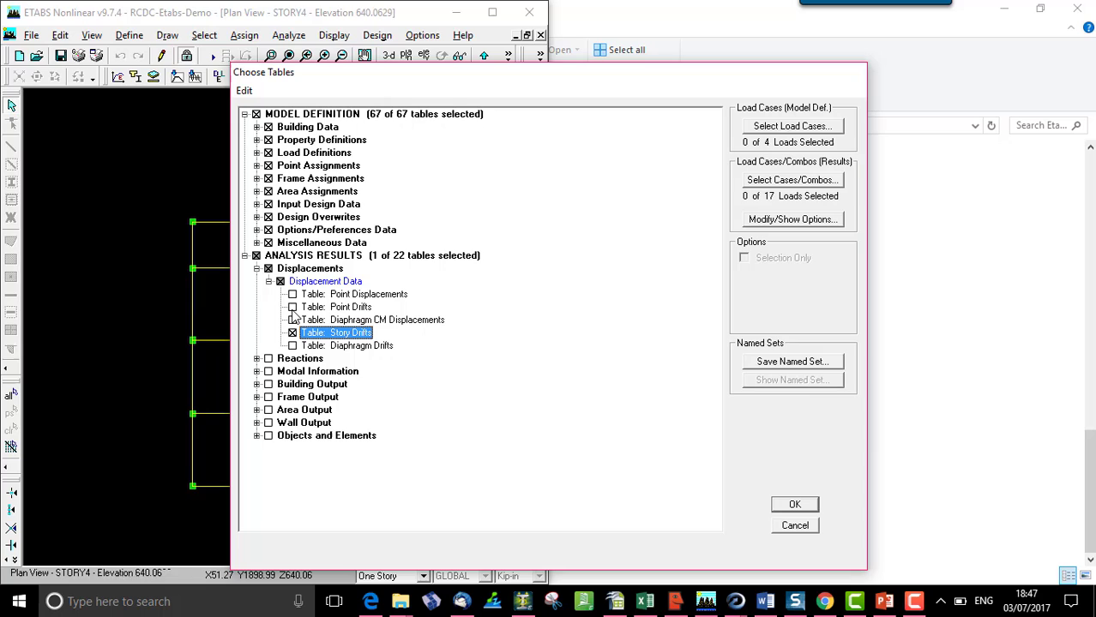
pyautogui.click(256, 358)
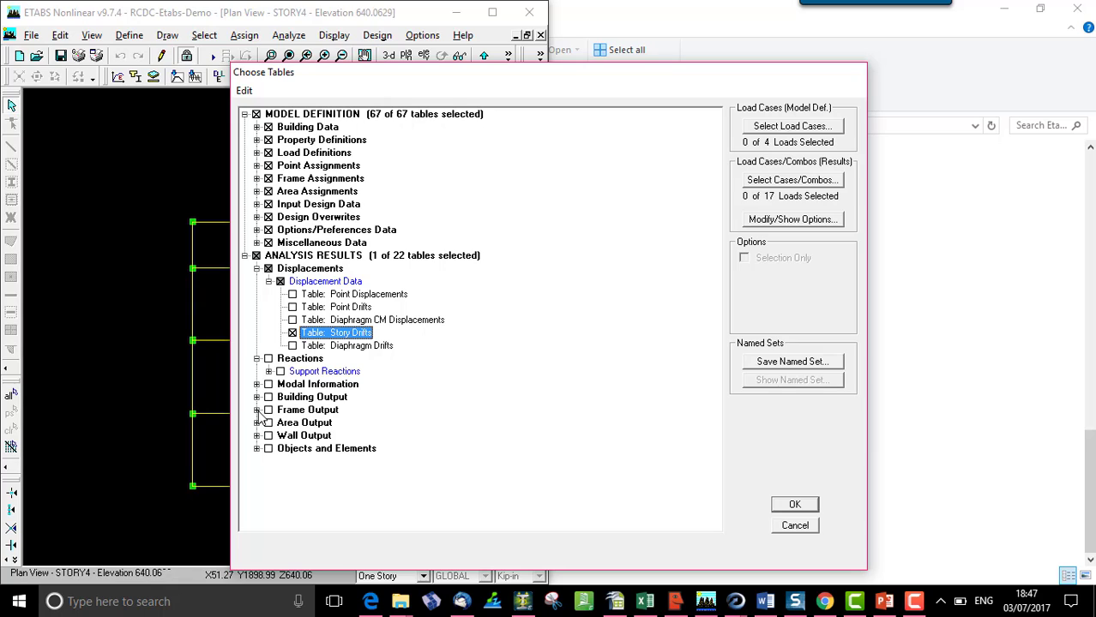
pyautogui.click(268, 411)
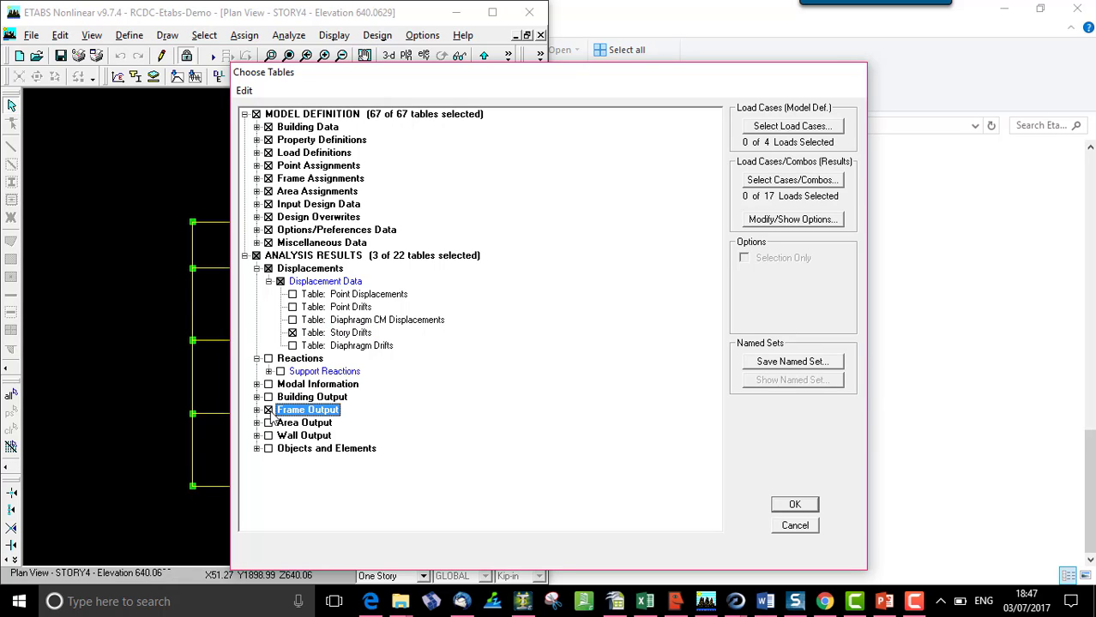
pyautogui.click(269, 436)
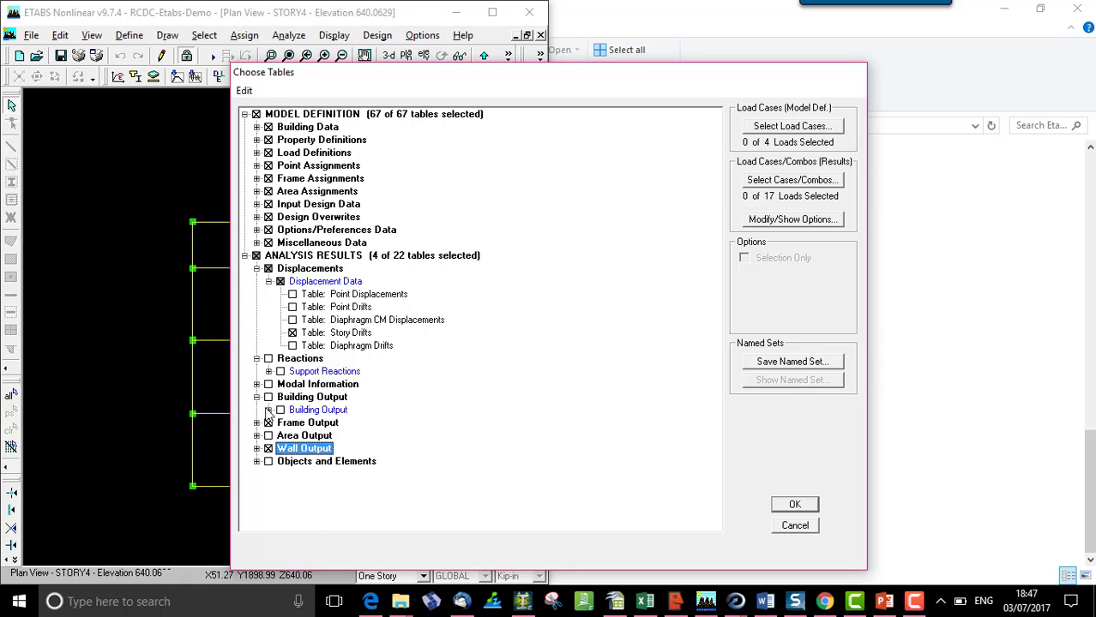
pyautogui.click(257, 397)
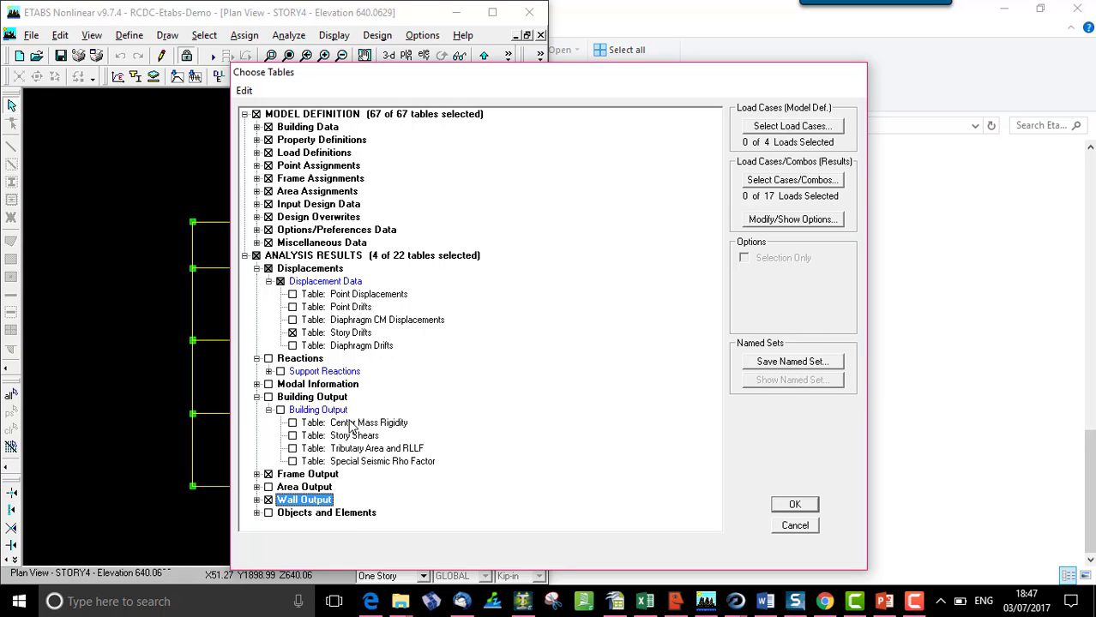
pyautogui.click(292, 435)
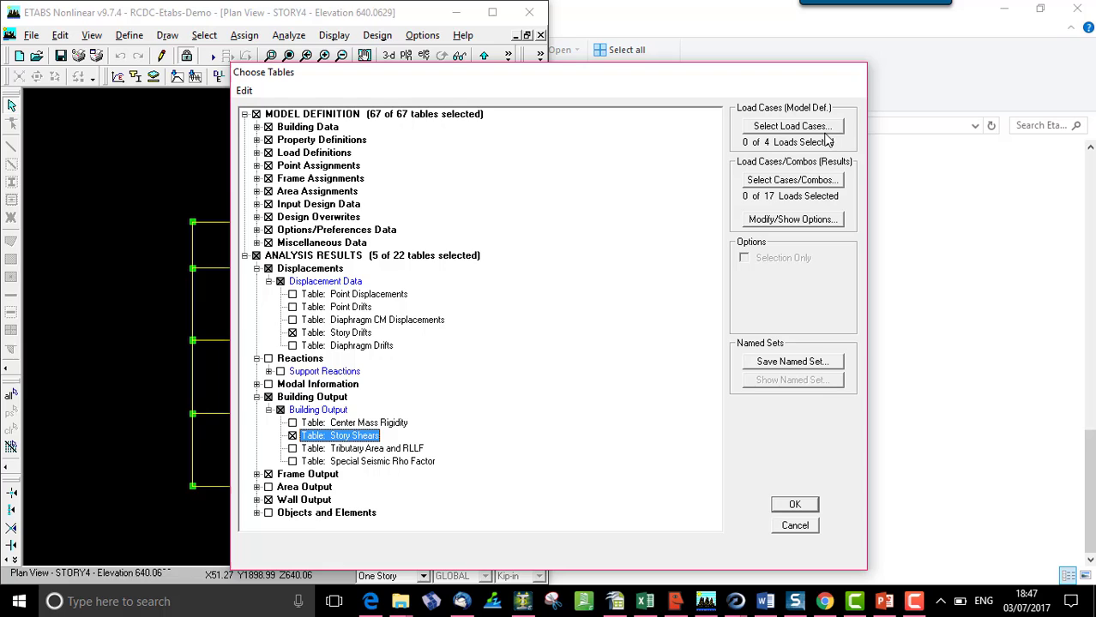
# Step: Select all four load cases (DEAD, EQX, EQY, LIVE) and all 17 load combinations
pyautogui.click(796, 127)
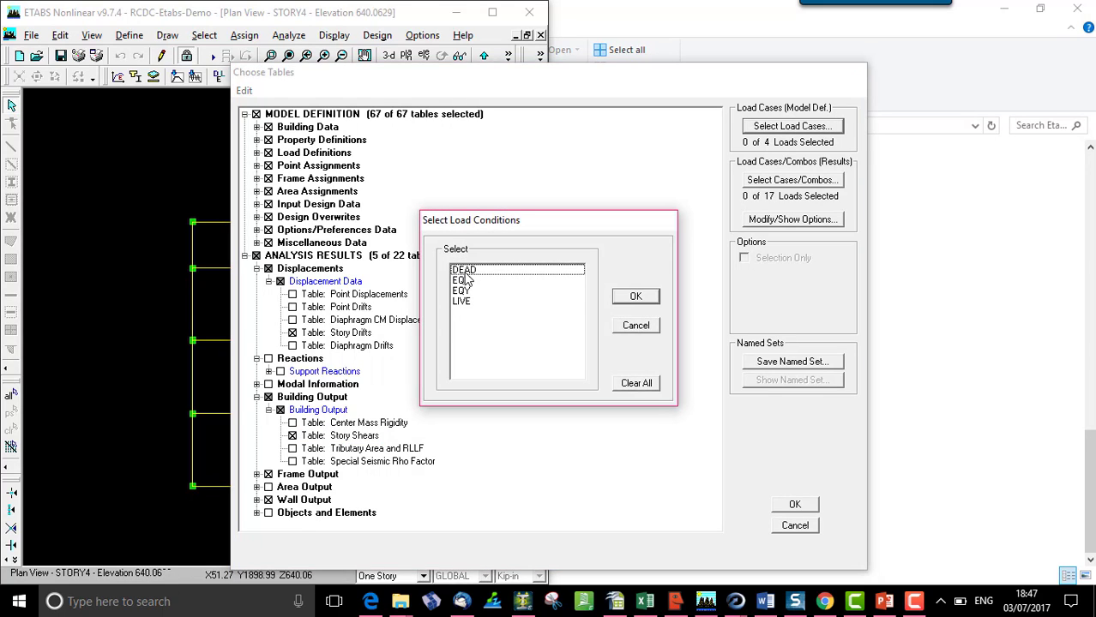
pyautogui.moveTo(465, 273); pyautogui.dragTo(466, 304)
pyautogui.click(642, 297)
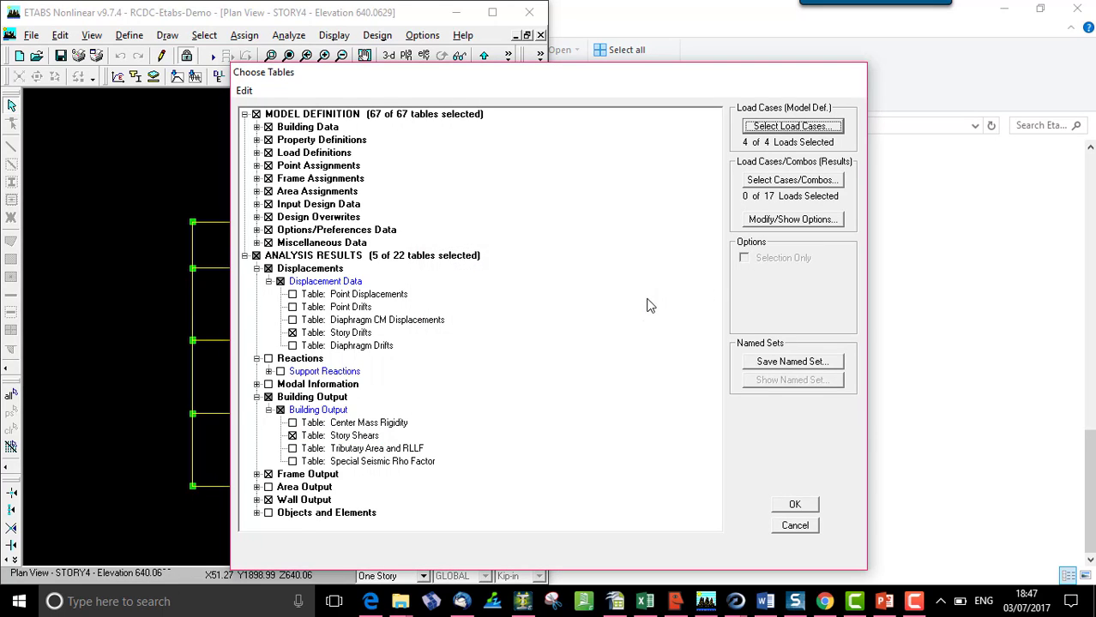
pyautogui.click(793, 180)
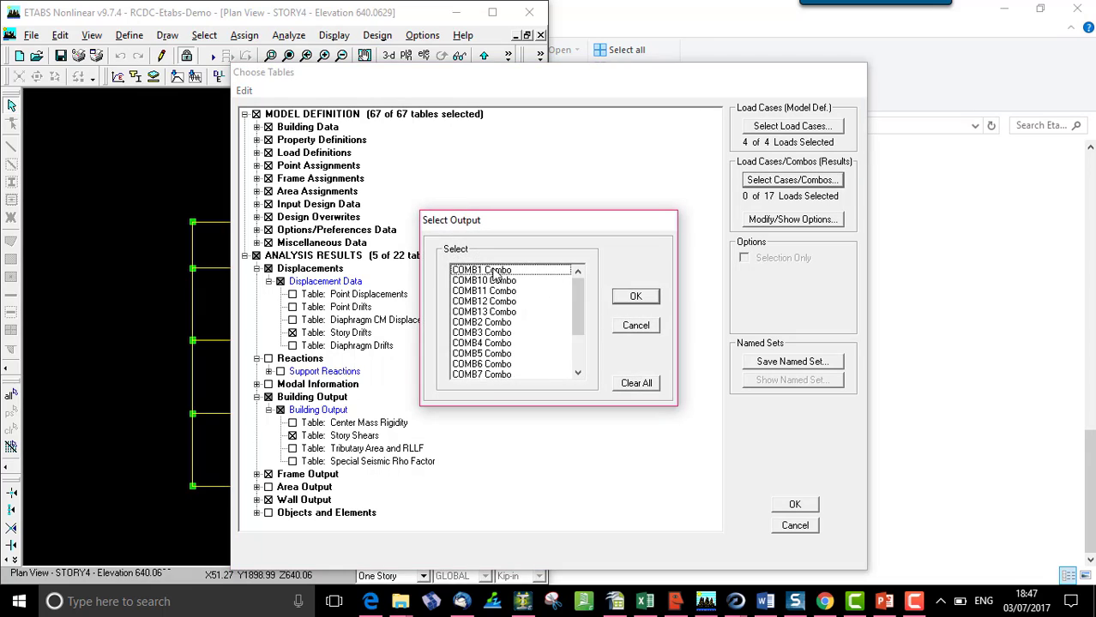
pyautogui.moveTo(495, 270); pyautogui.dragTo(498, 416)
pyautogui.click(636, 297)
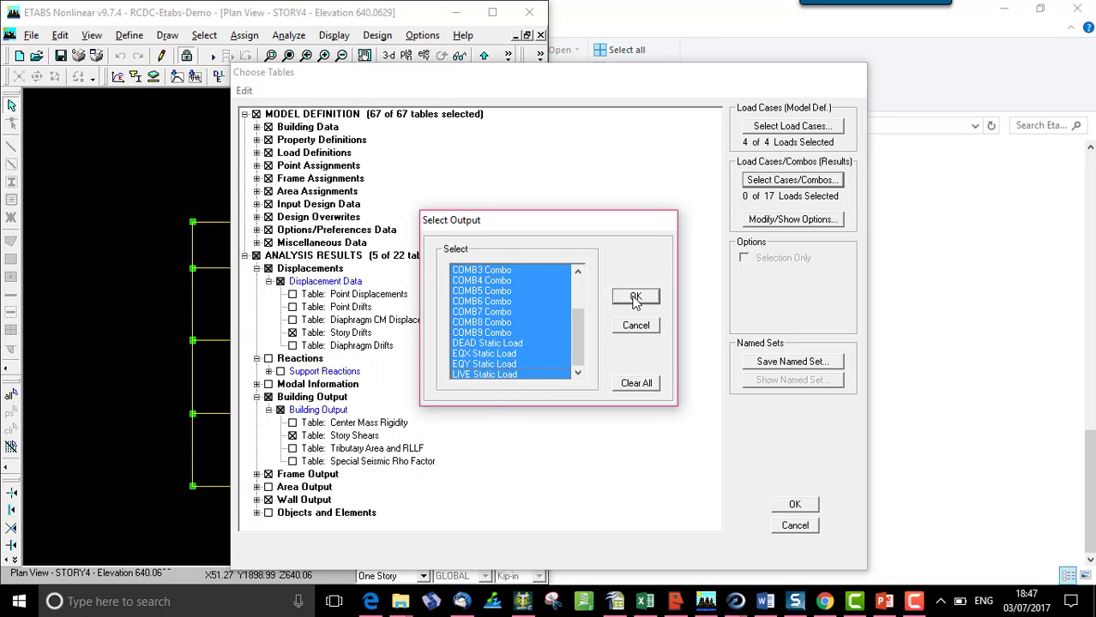
# Step: Confirm the table choice and save over the existing RCDC-Etabs-Demo.mdb to run the export
pyautogui.click(797, 506)
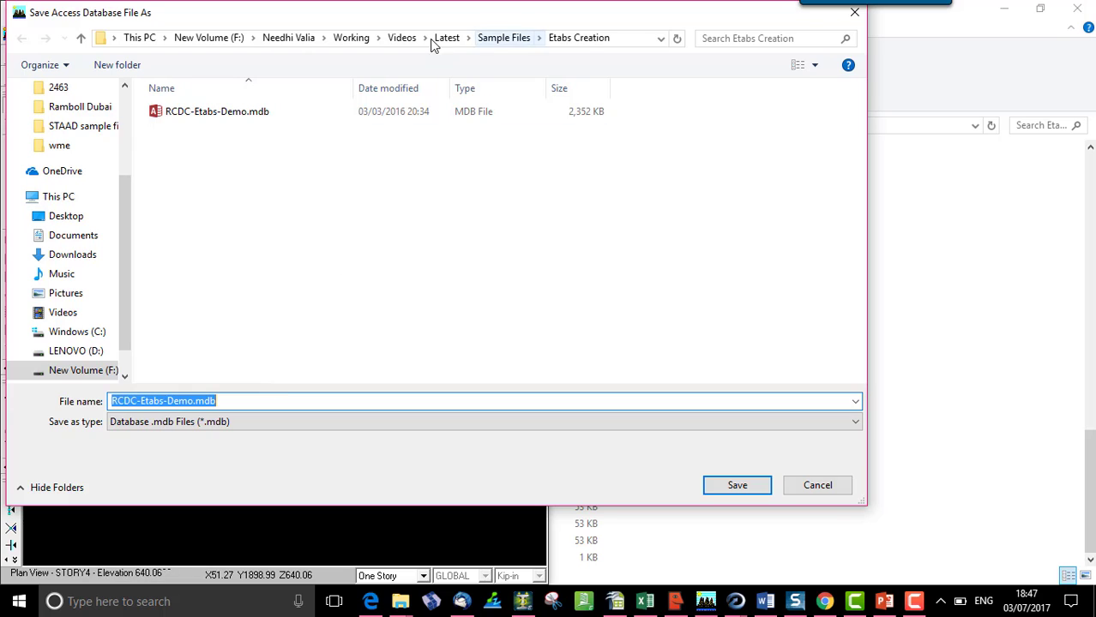
pyautogui.click(227, 118)
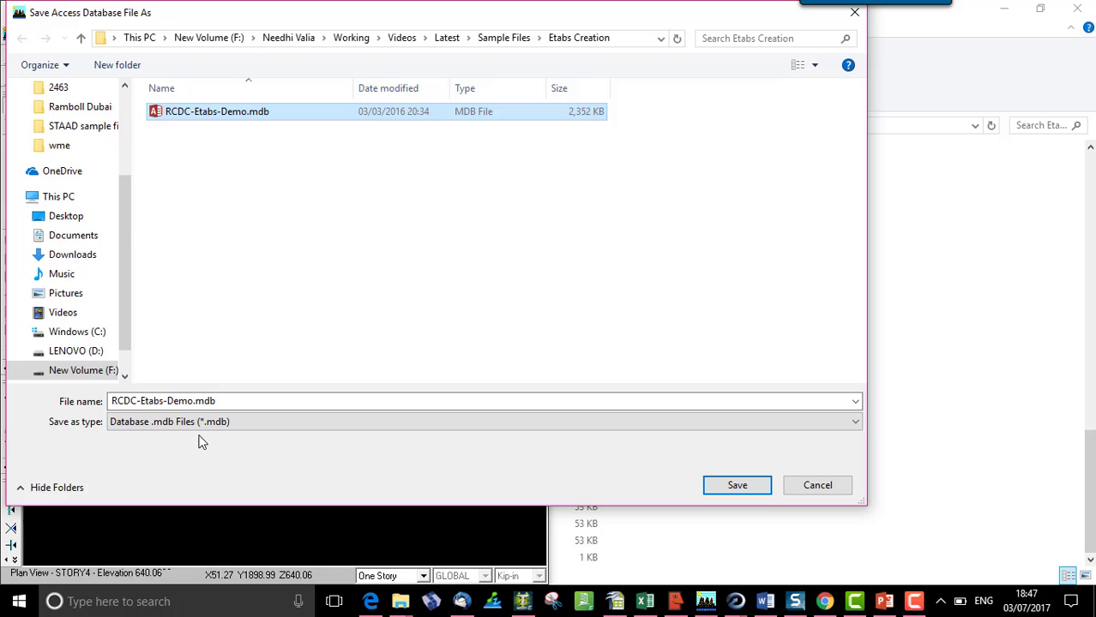
pyautogui.doubleClick(194, 401)
pyautogui.click(195, 402)
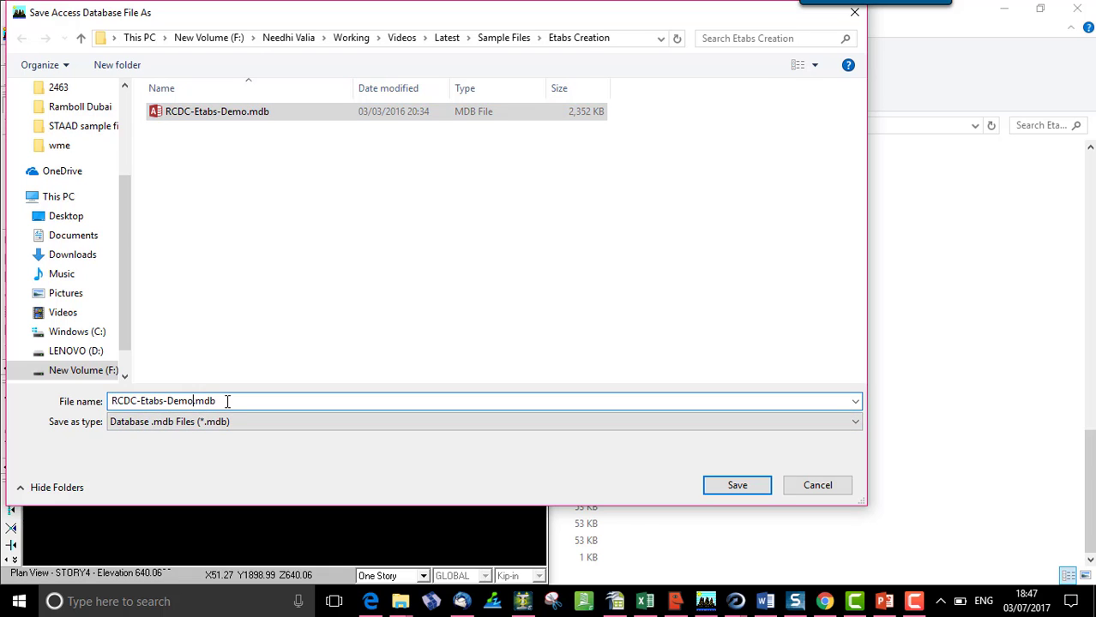
pyautogui.write('1')
pyautogui.click(748, 486)
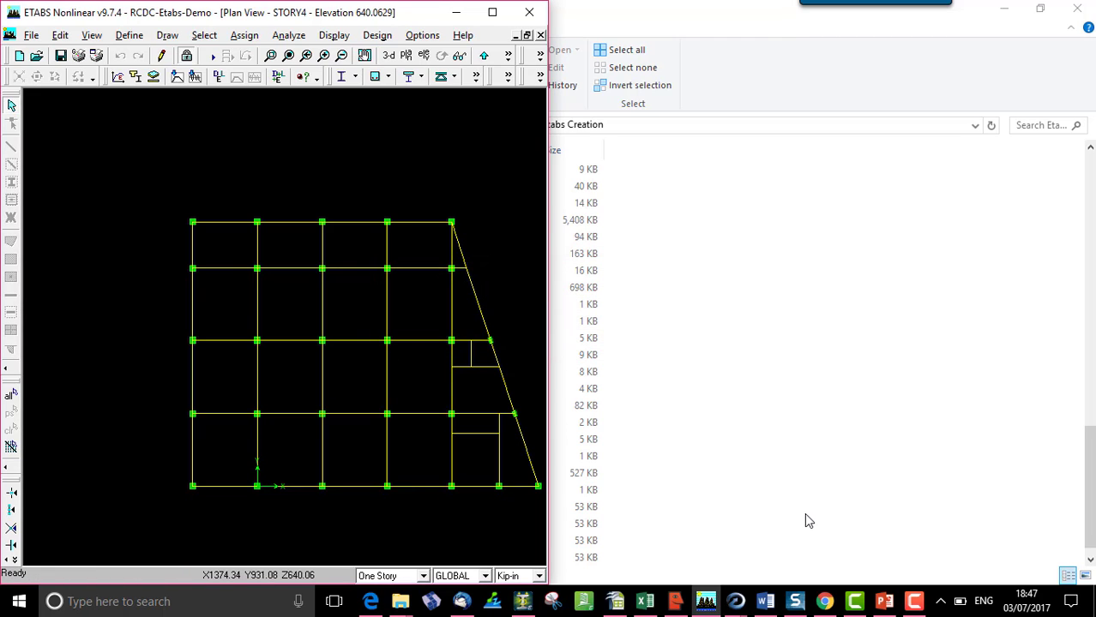
# Step: Launch RCDC and enter s-cube as the project, client and engineer
pyautogui.rightClick(735, 605)
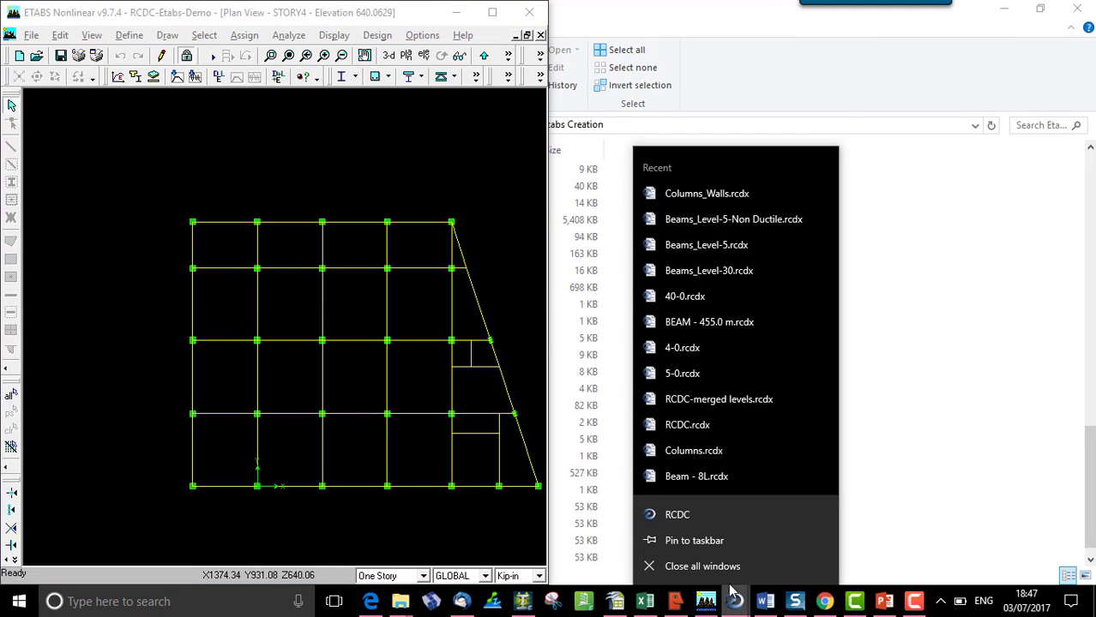
pyautogui.click(708, 518)
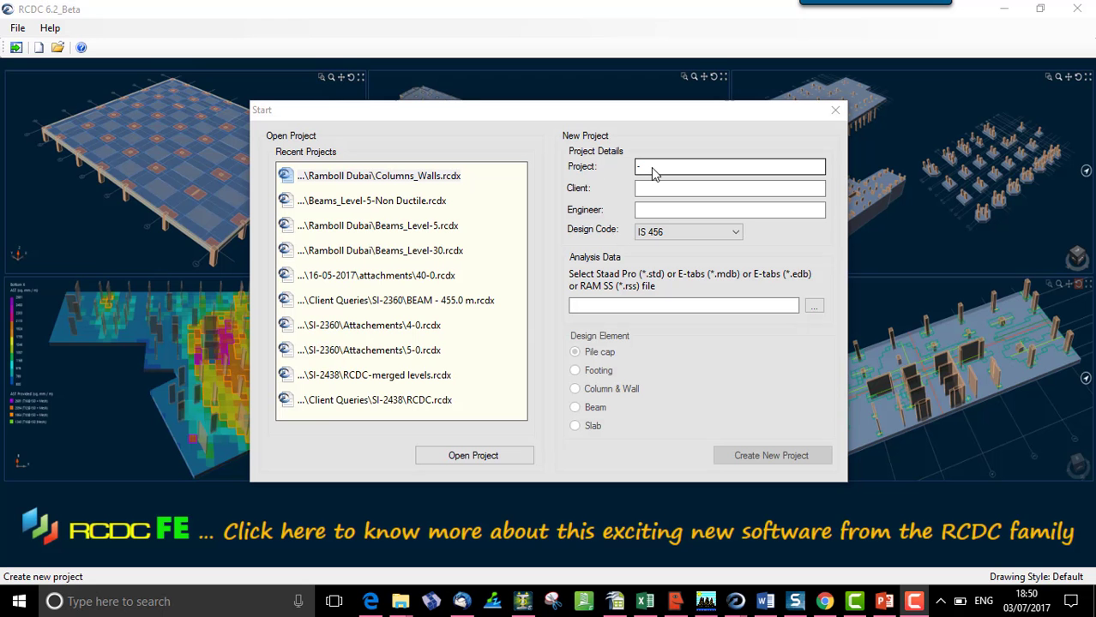
pyautogui.click(651, 168)
pyautogui.write('s-cube')
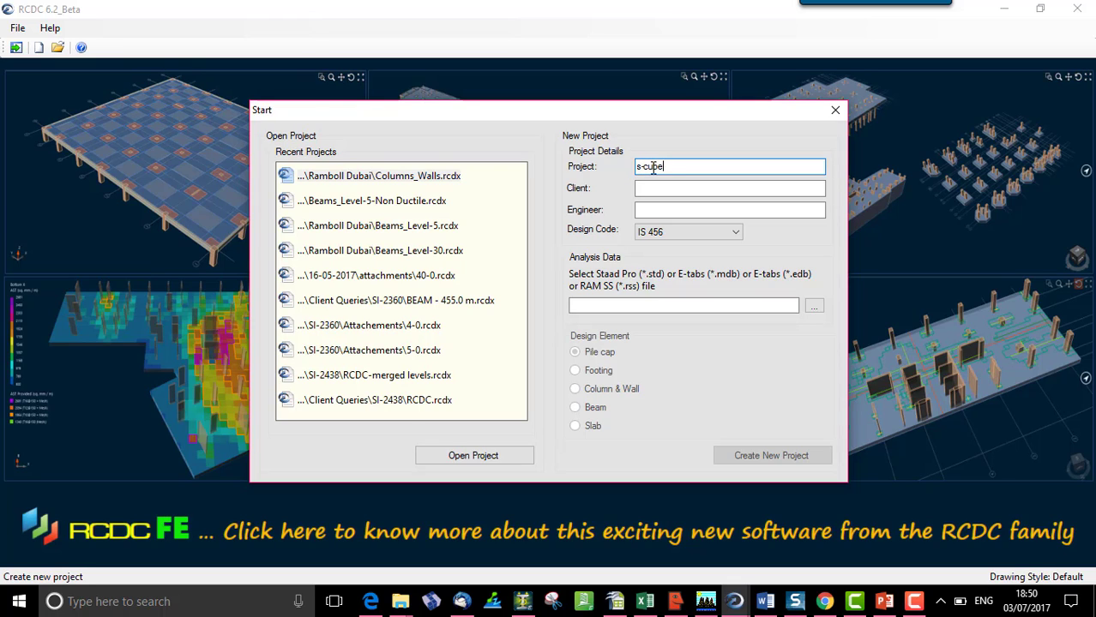
pyautogui.press('Tab')
pyautogui.write('s')
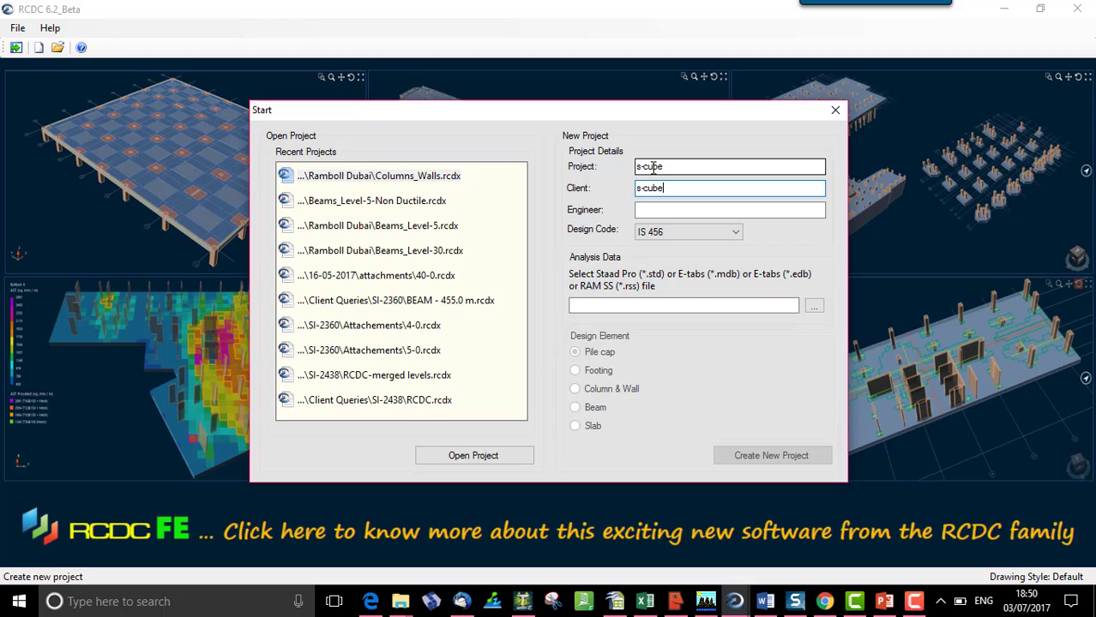
pyautogui.press('Tab')
pyautogui.write('s-cube')
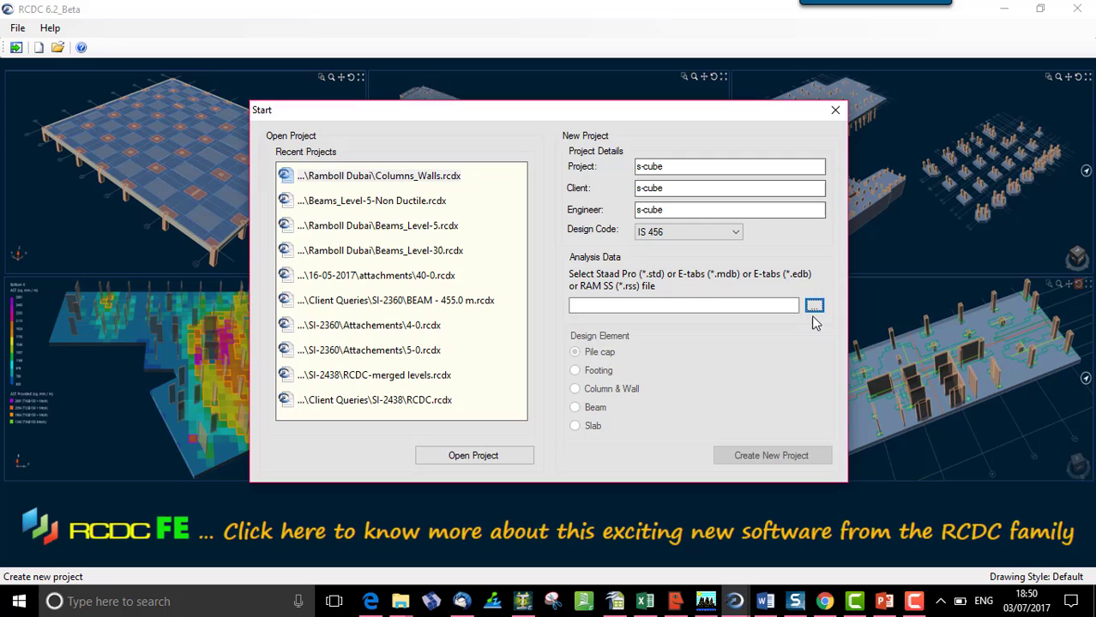
# Step: Link RCDC-Etabs-Demo1.mdb as the analysis data file and choose Column & Wall
pyautogui.click(813, 312)
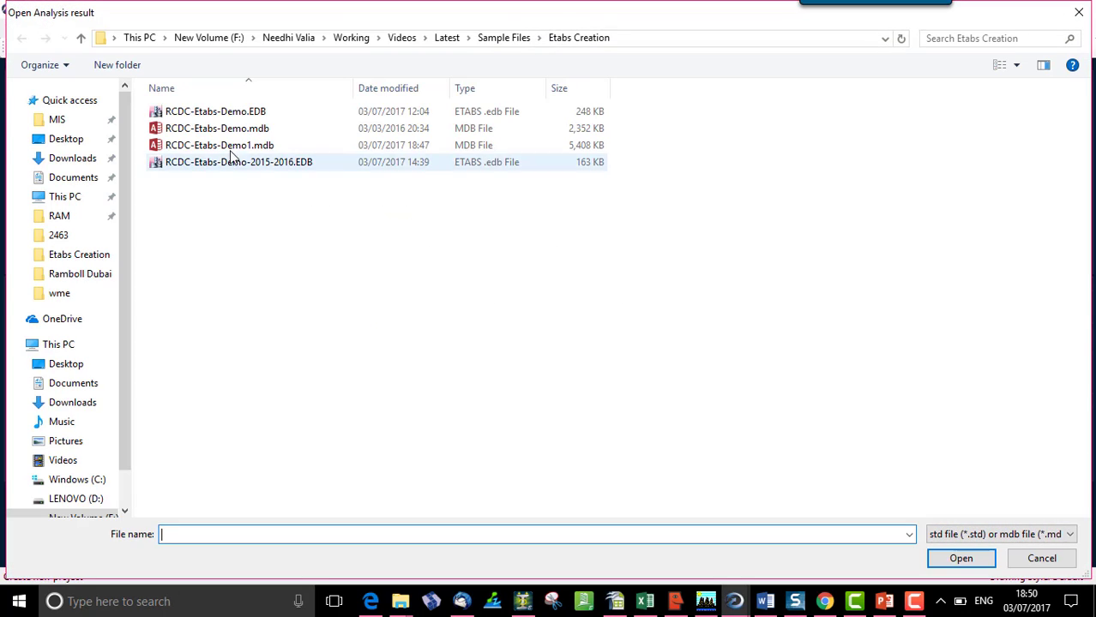
pyautogui.click(410, 148)
pyautogui.click(961, 558)
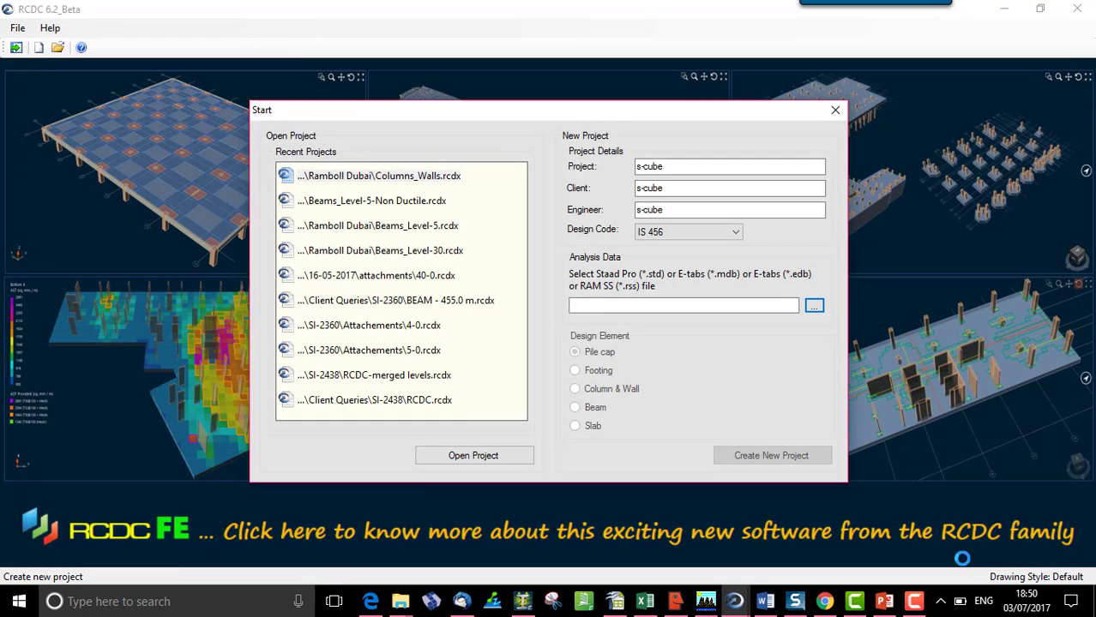
pyautogui.click(611, 389)
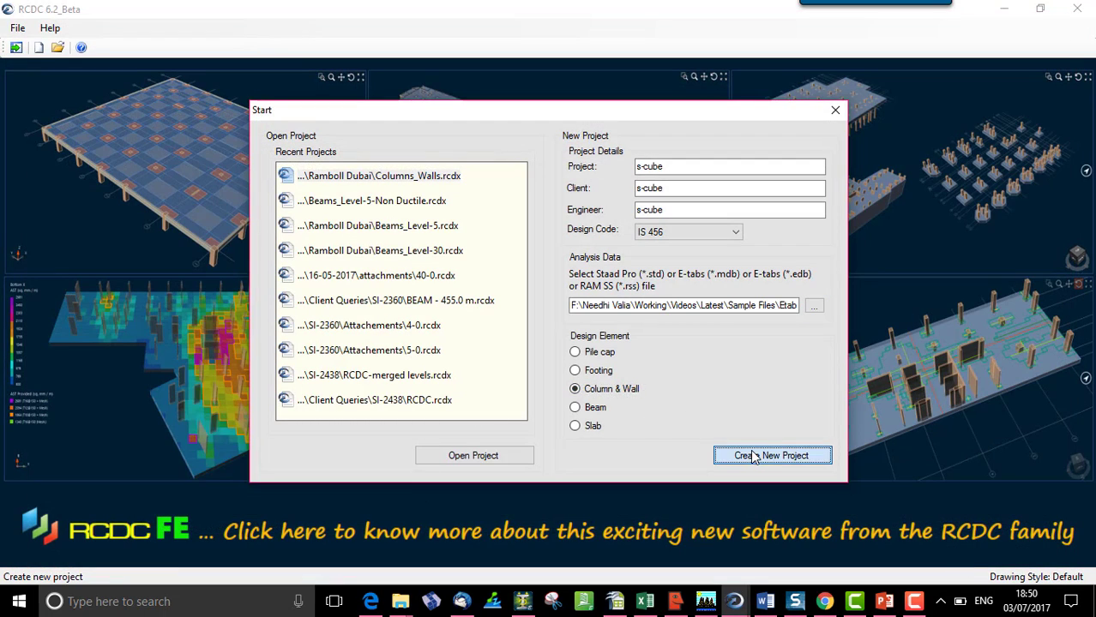
# Step: Create the new s-cube Column & Wall project
pyautogui.click(805, 455)
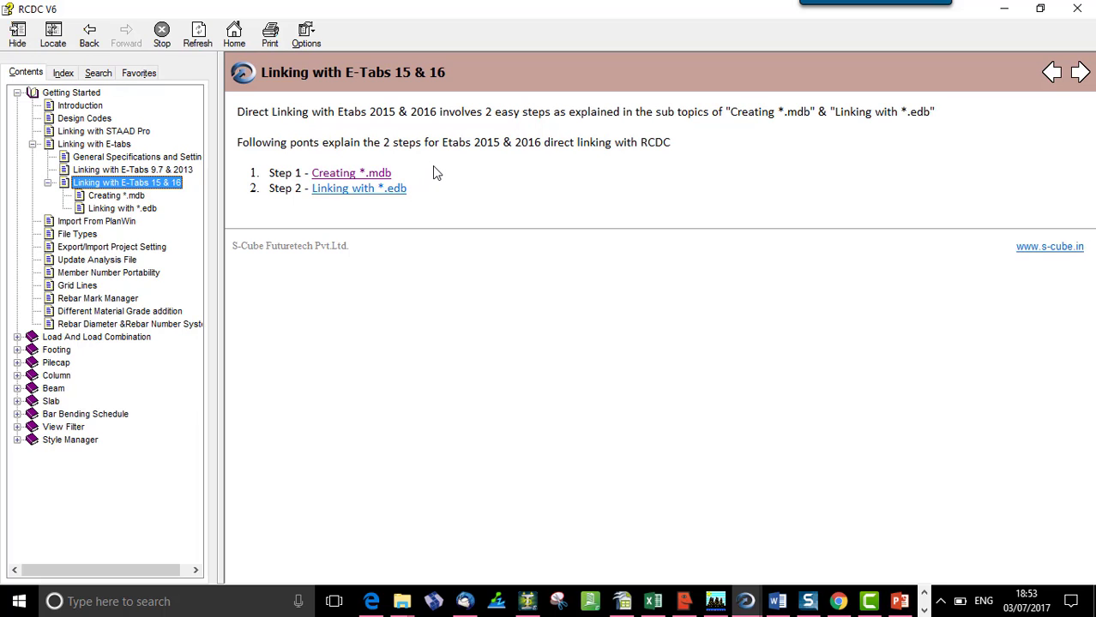
# Step: Read through the Creating *.mdb help topic, then switch back to the ETABS 2016 model
pyautogui.click(340, 174)
pyautogui.click(123, 197)
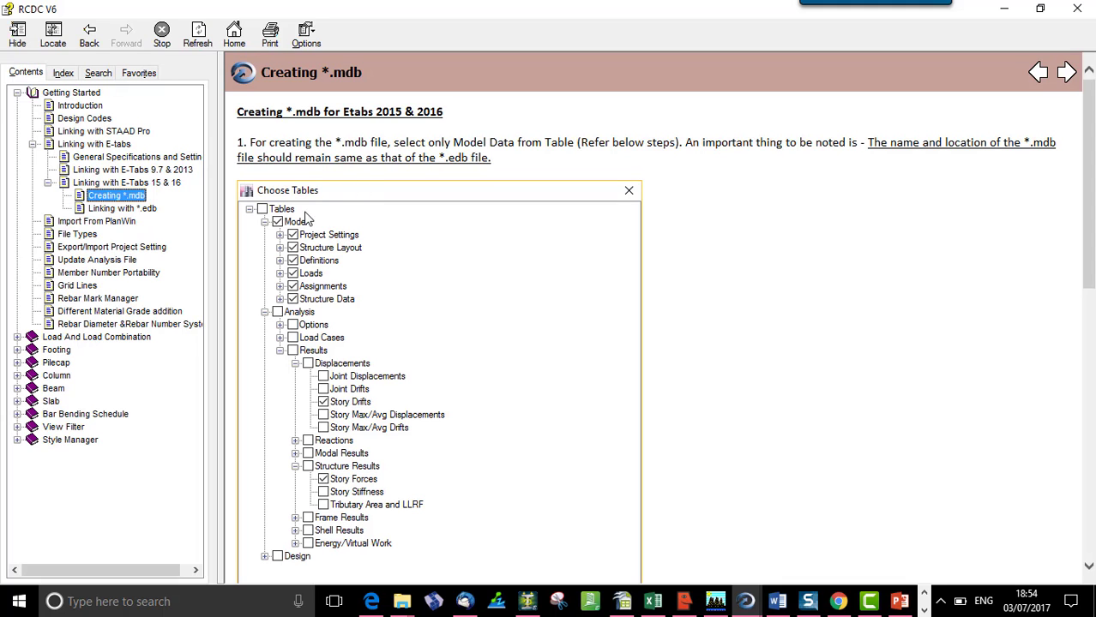
pyautogui.scroll(-5, 456, 407)
pyautogui.scroll(3, 441, 379)
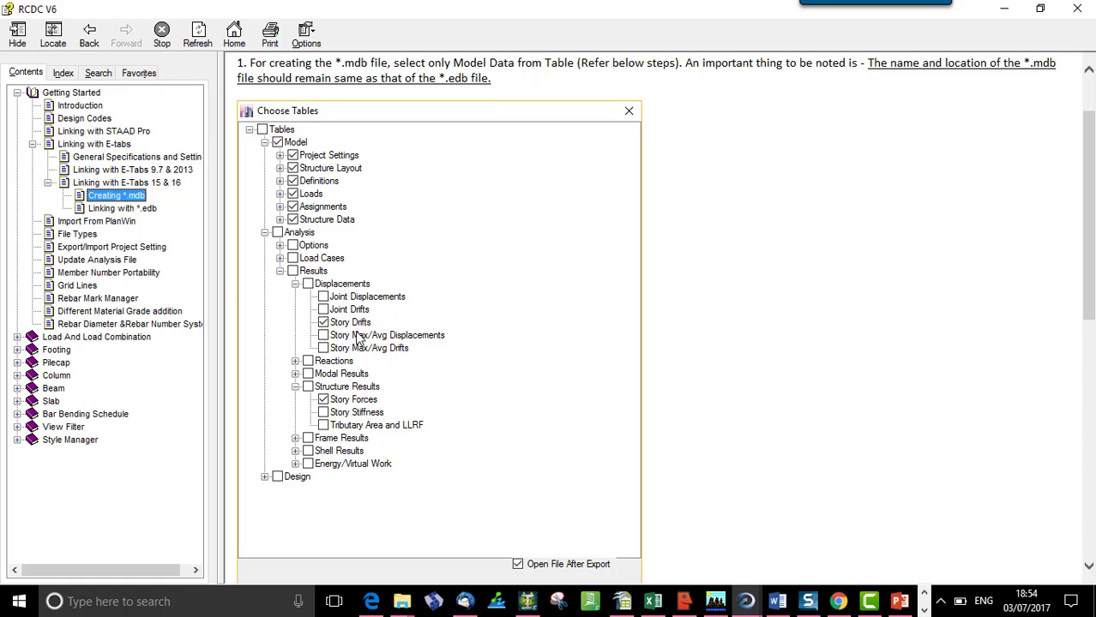
pyautogui.scroll(-2, 420, 409)
pyautogui.scroll(-3, 397, 382)
pyautogui.scroll(-1, 397, 382)
pyautogui.scroll(-3, 549, 257)
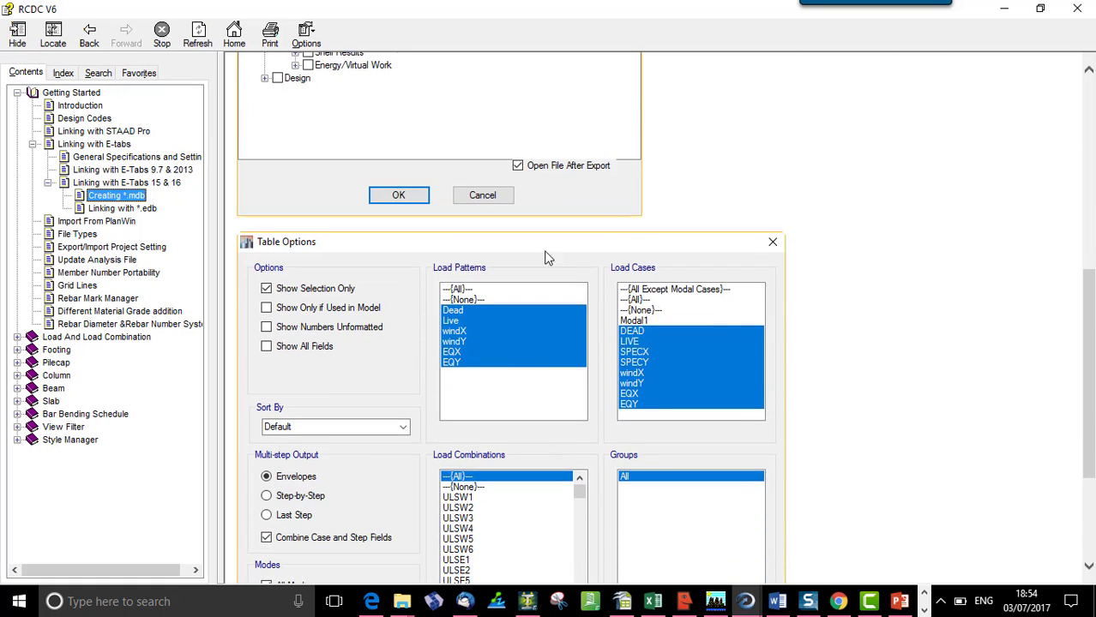
pyautogui.scroll(-4, 583, 421)
pyautogui.scroll(10, 517, 403)
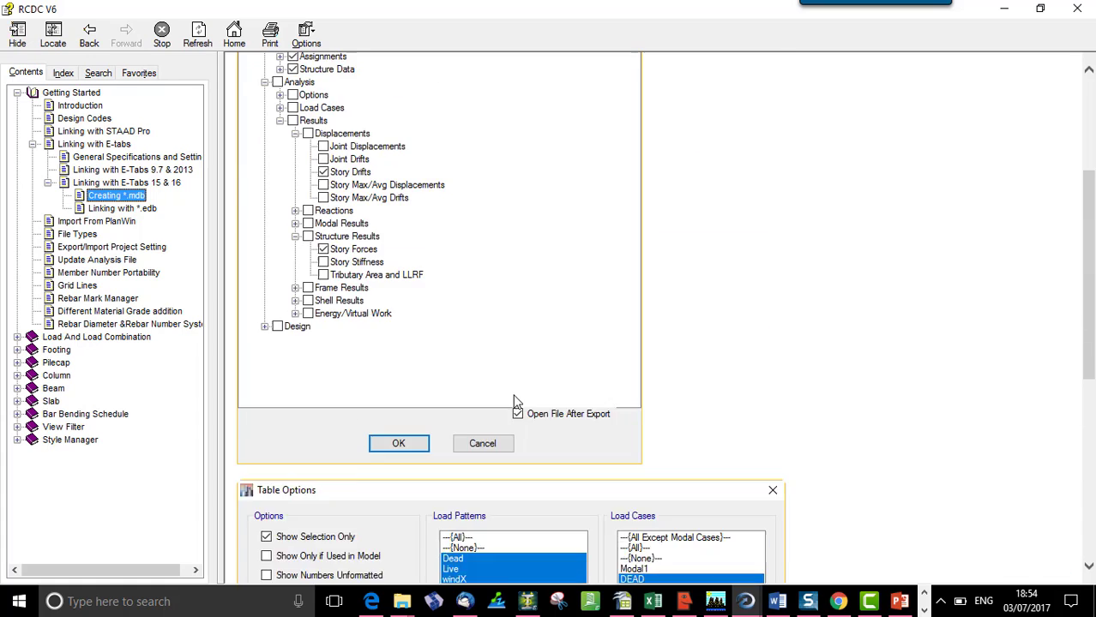
pyautogui.scroll(5, 515, 402)
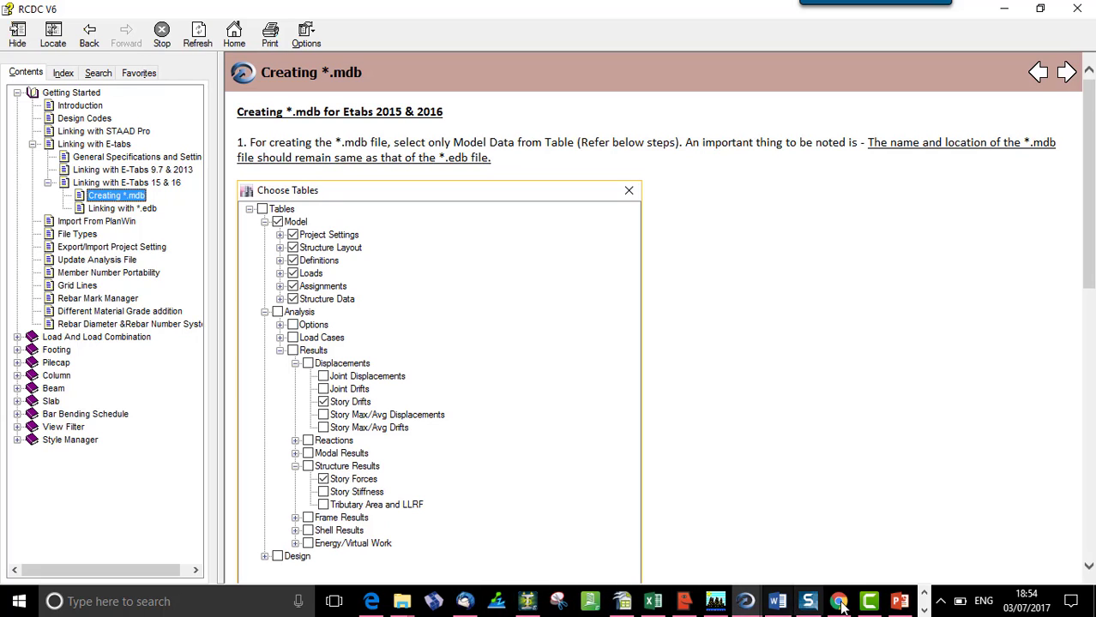
pyautogui.click(924, 609)
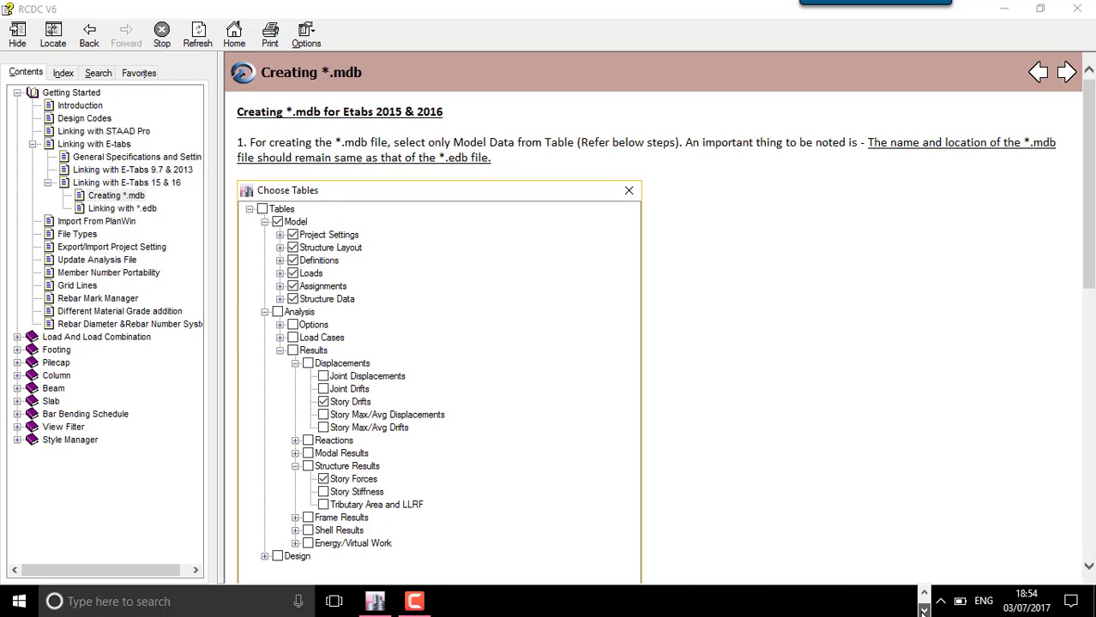
pyautogui.click(375, 601)
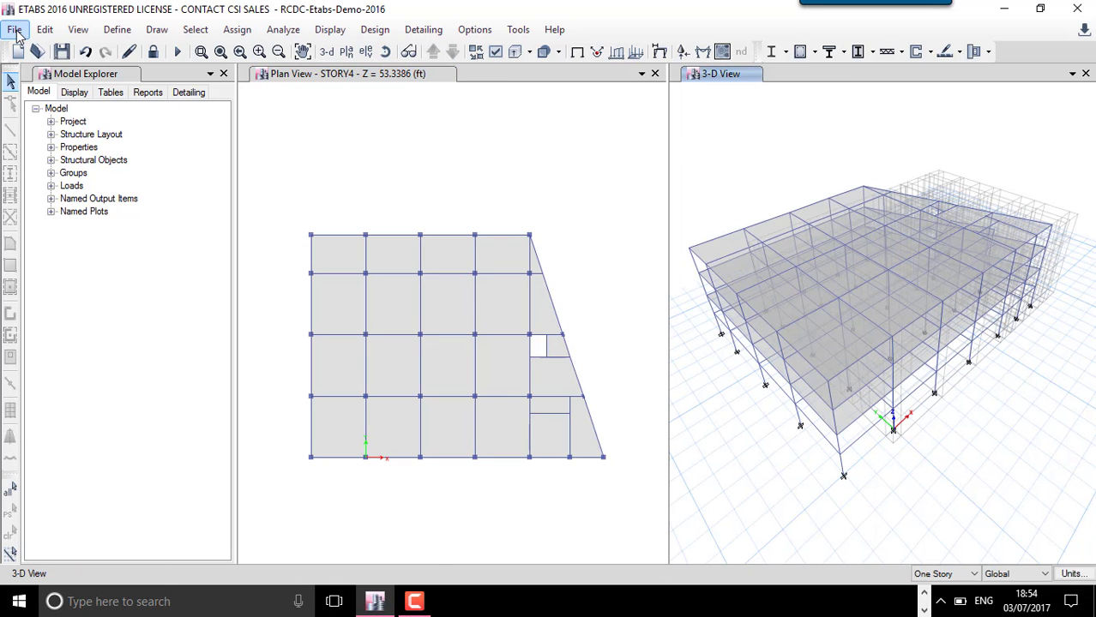
# Step: Start ETABS Tables to Access, ticking all Model tables plus Story Drifts and Story Forces
pyautogui.click(15, 32)
pyautogui.moveTo(45, 185)
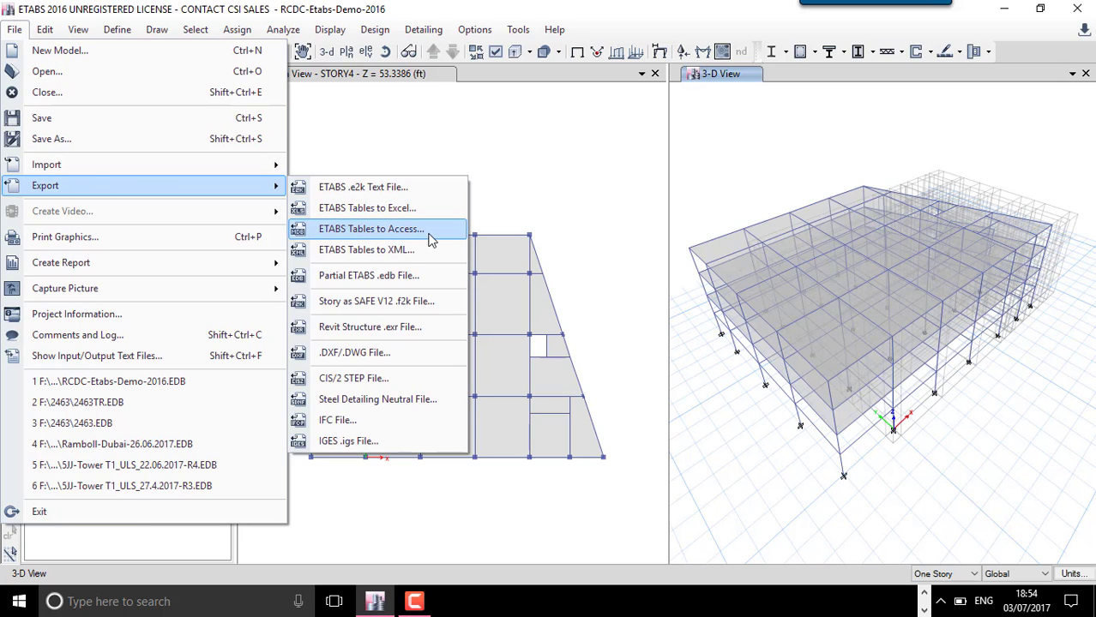
pyautogui.click(427, 235)
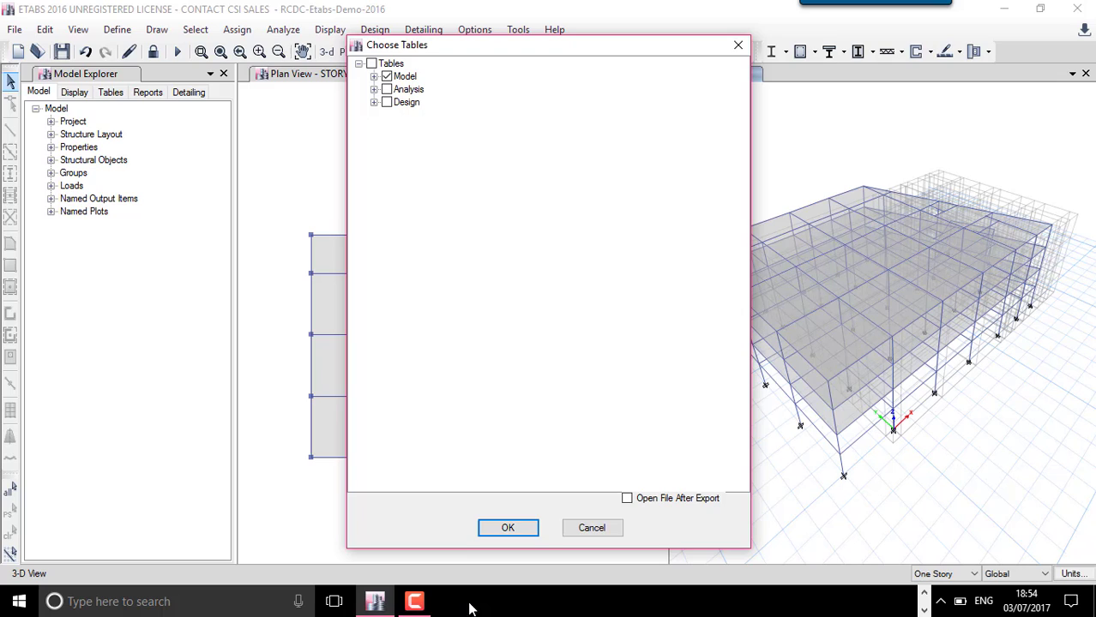
pyautogui.click(374, 77)
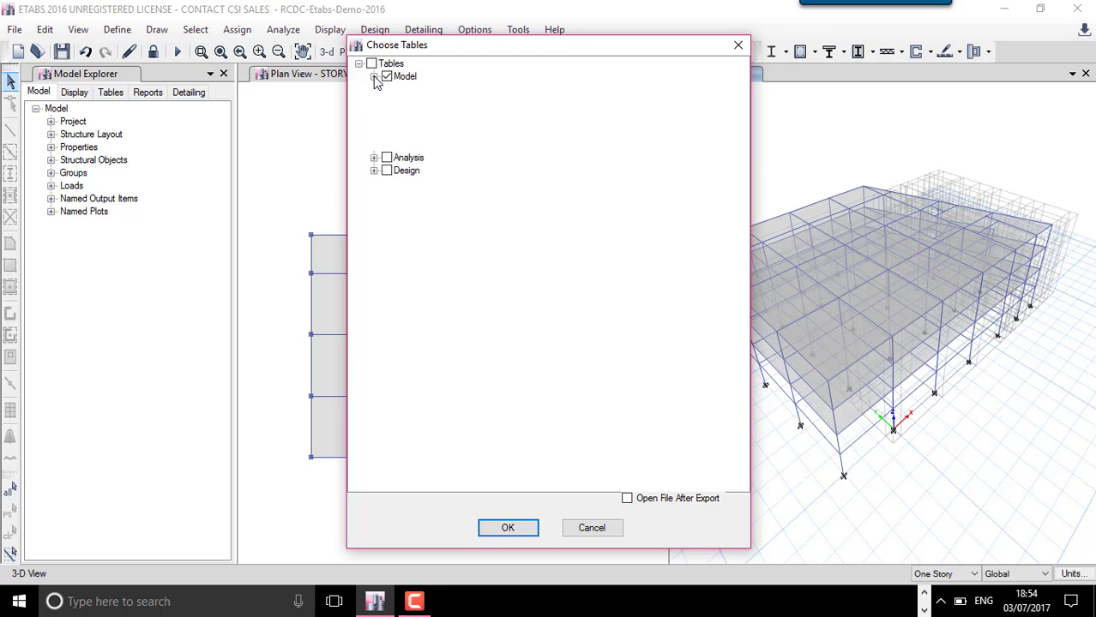
pyautogui.click(374, 166)
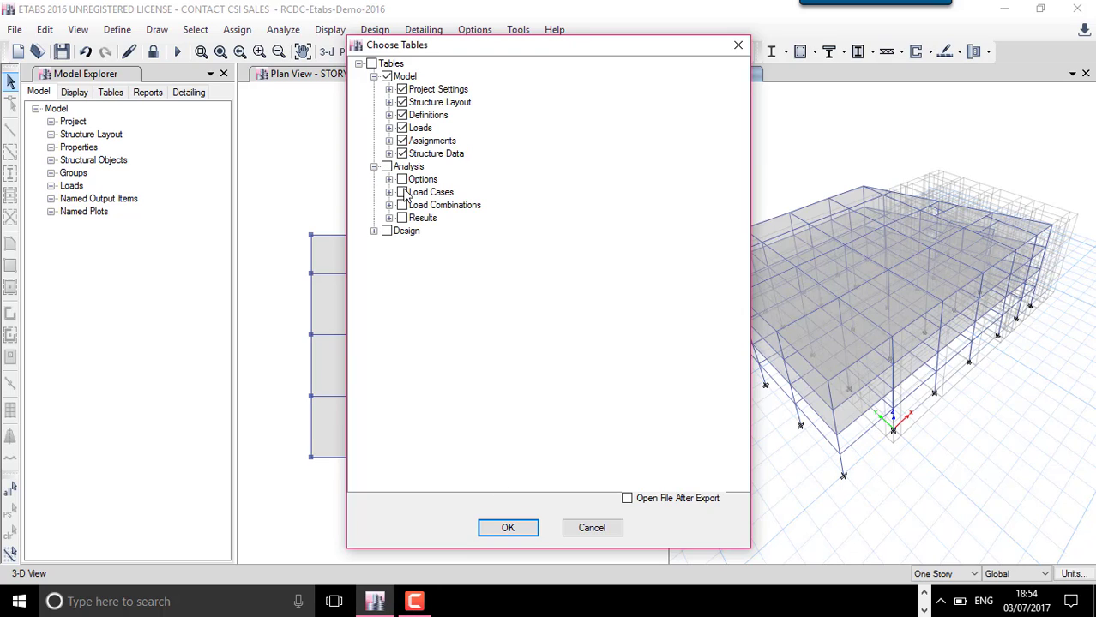
pyautogui.click(390, 218)
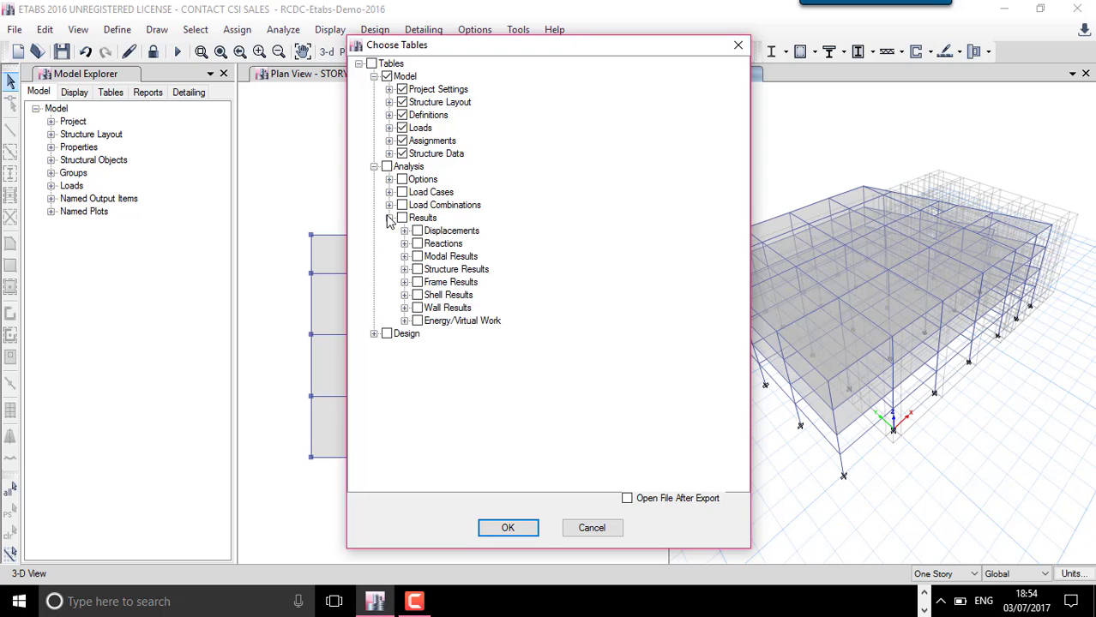
pyautogui.click(404, 230)
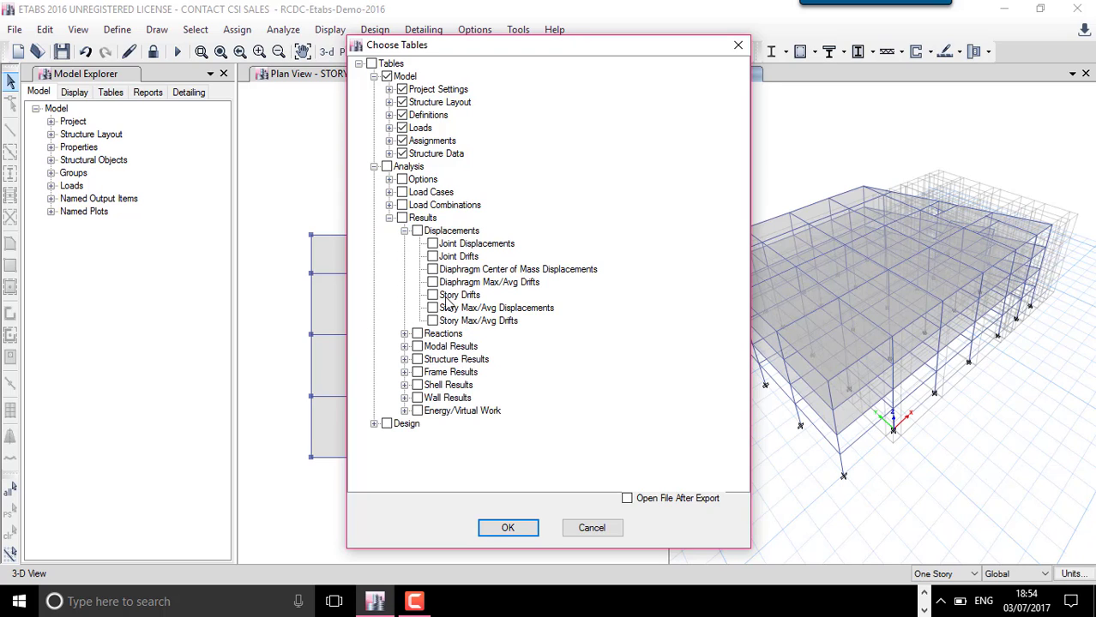
pyautogui.click(433, 295)
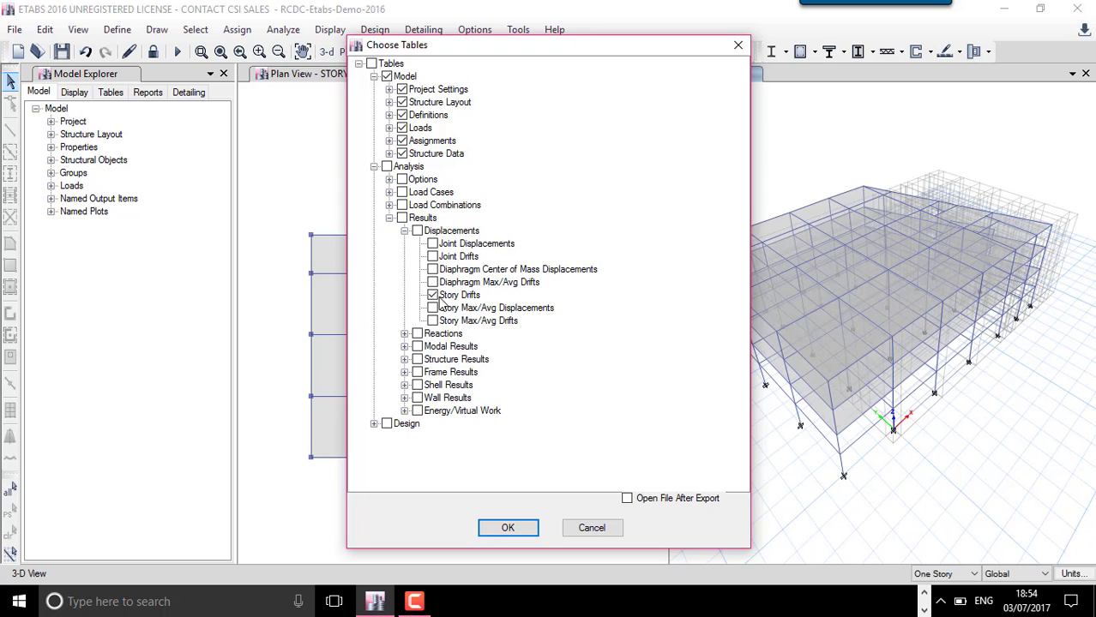
pyautogui.click(404, 359)
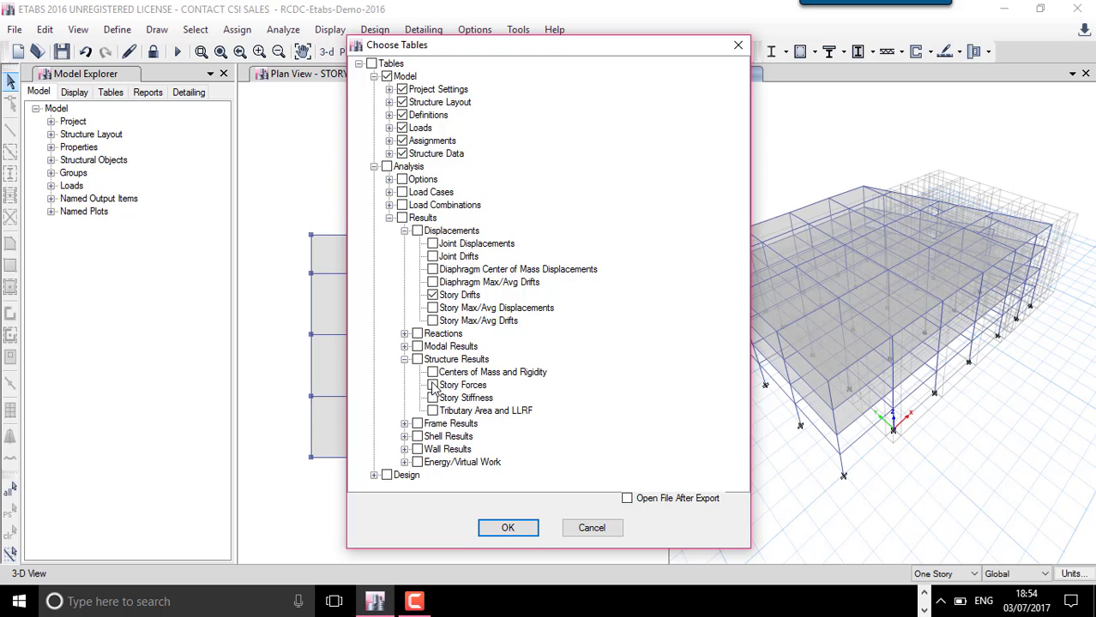
pyautogui.click(395, 65)
# Step: Limit table options to the DEAD, LIVE, EQX and EQY load patterns and load cases
pyautogui.rightClick(397, 66)
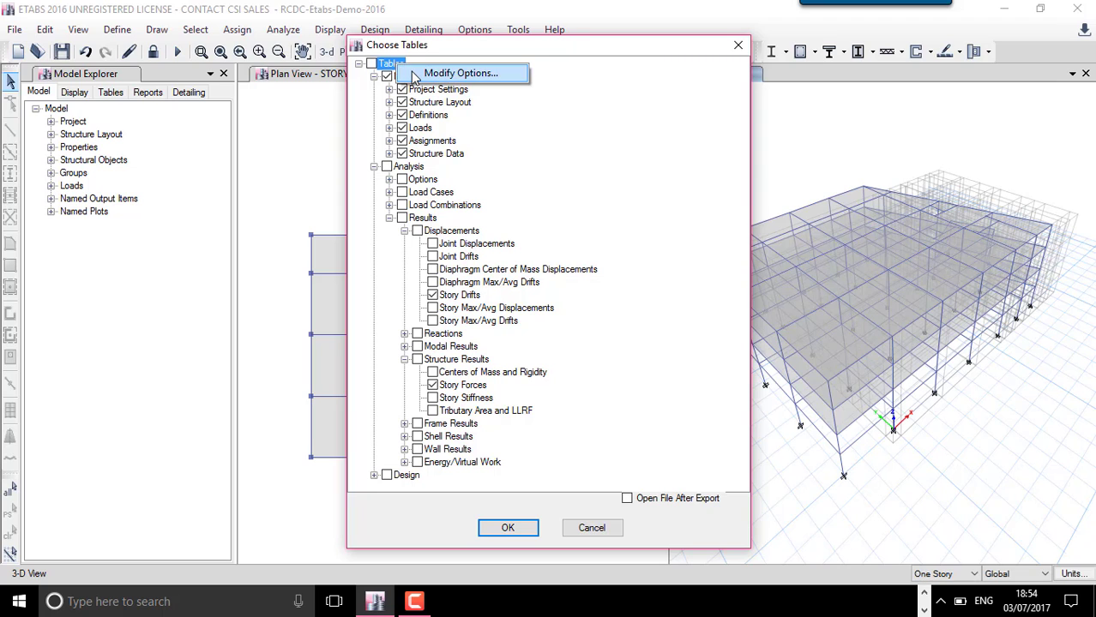
pyautogui.click(414, 77)
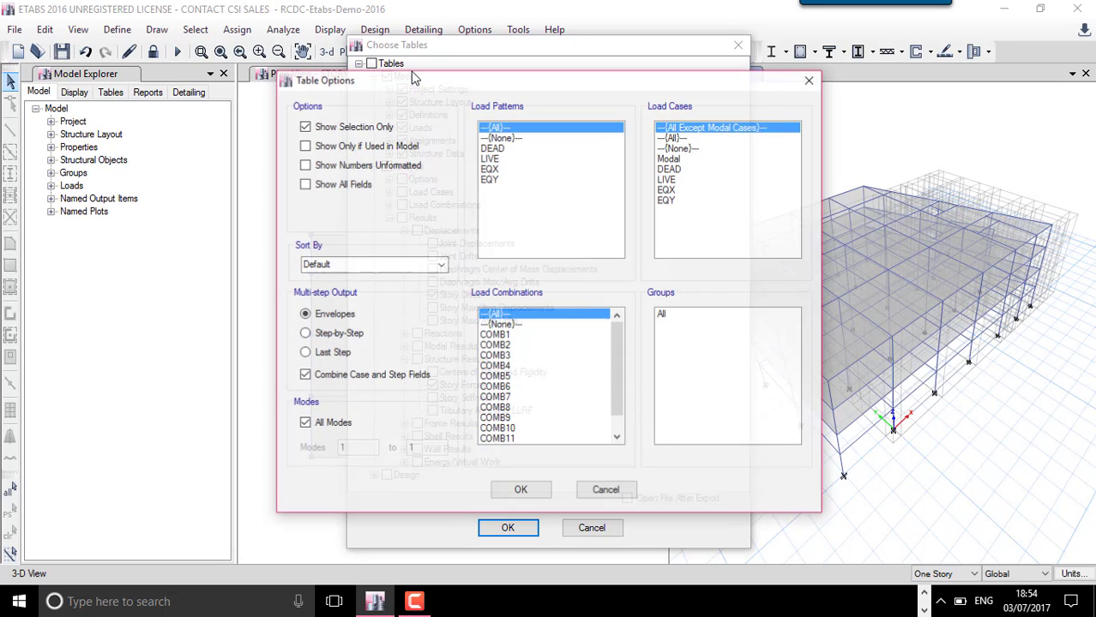
pyautogui.click(497, 150)
pyautogui.moveTo(497, 151); pyautogui.dragTo(495, 178)
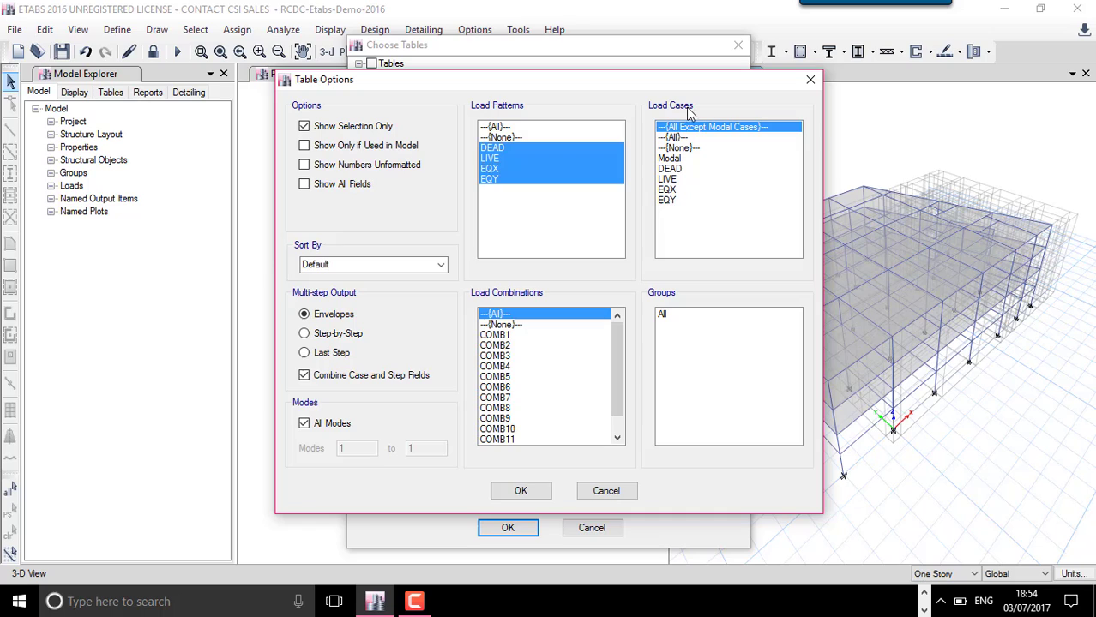
pyautogui.moveTo(671, 169); pyautogui.dragTo(673, 201)
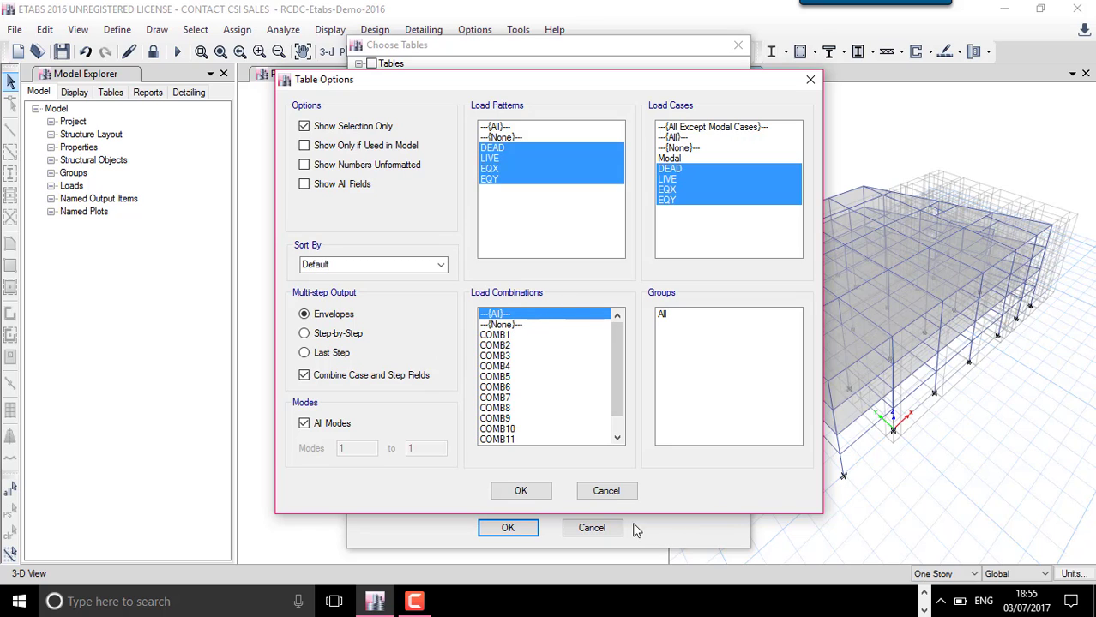
pyautogui.click(532, 487)
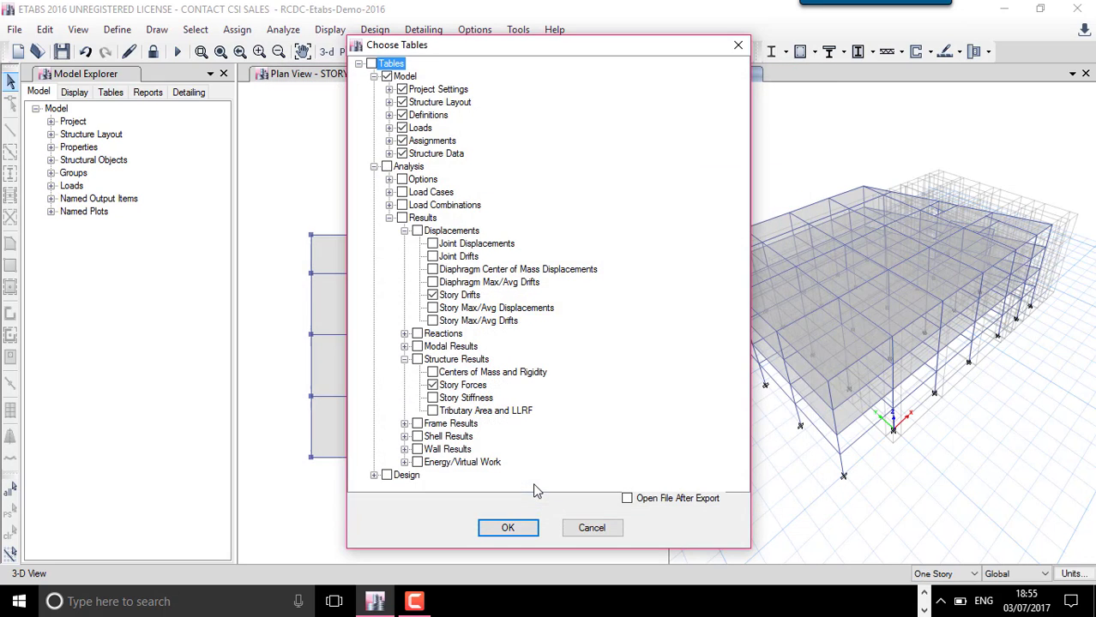
# Step: Confirm the chosen tables and set export units to Length m, Force kN, Temperature C
pyautogui.click(535, 530)
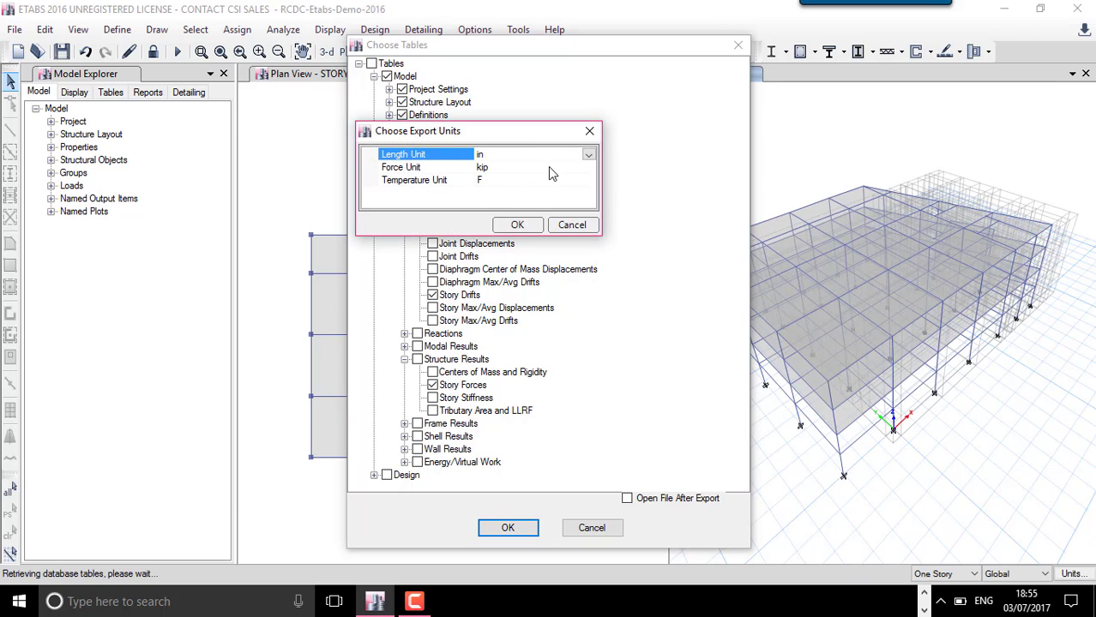
pyautogui.click(588, 155)
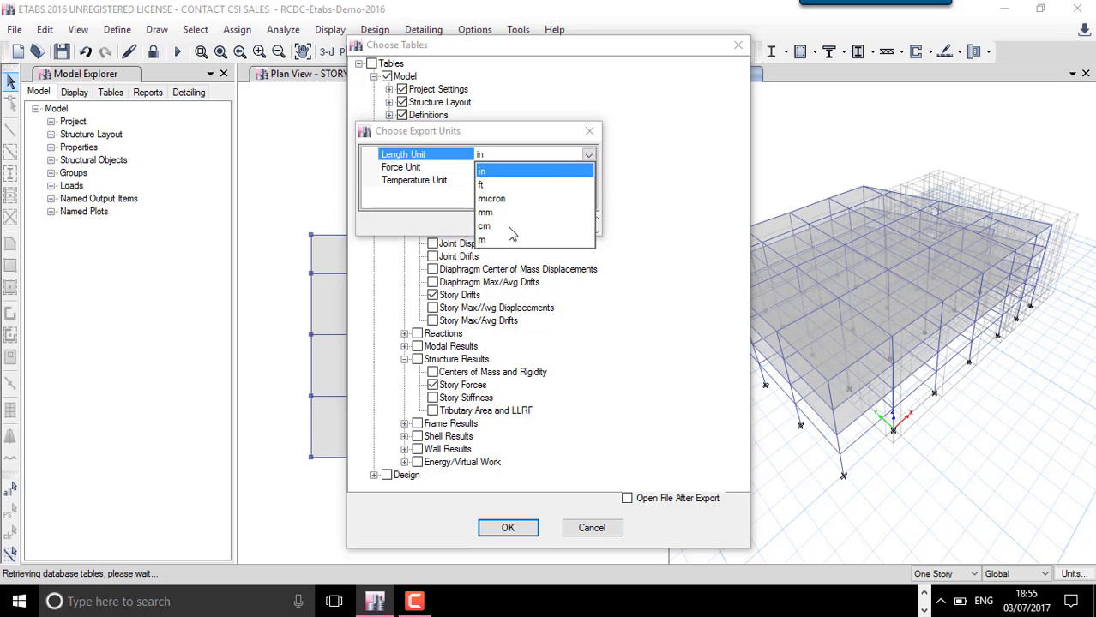
pyautogui.click(482, 239)
pyautogui.click(579, 169)
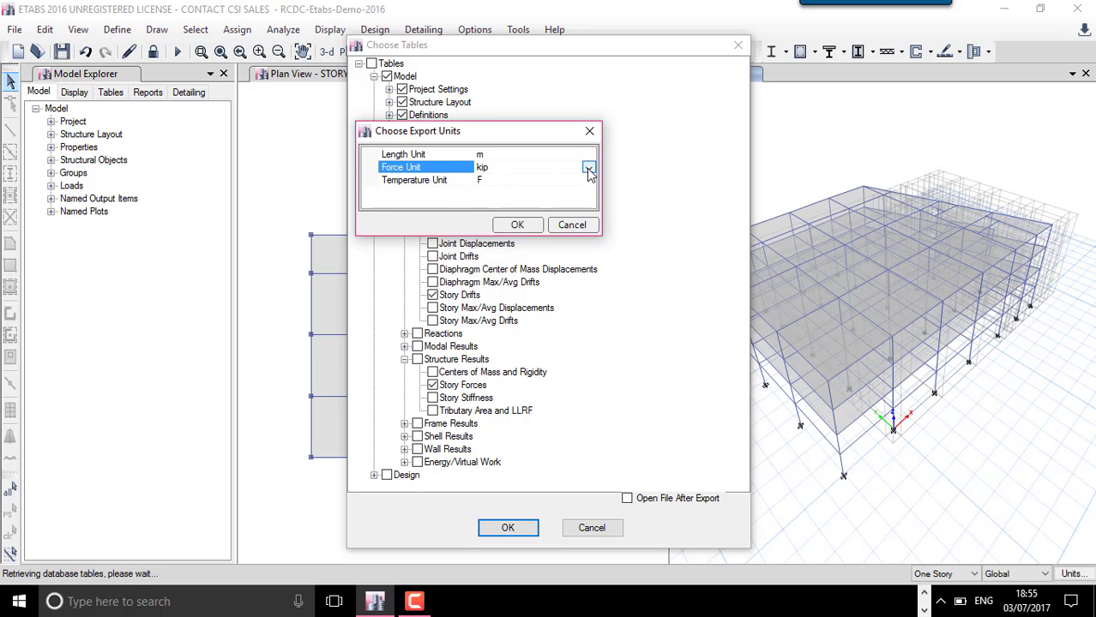
pyautogui.click(589, 169)
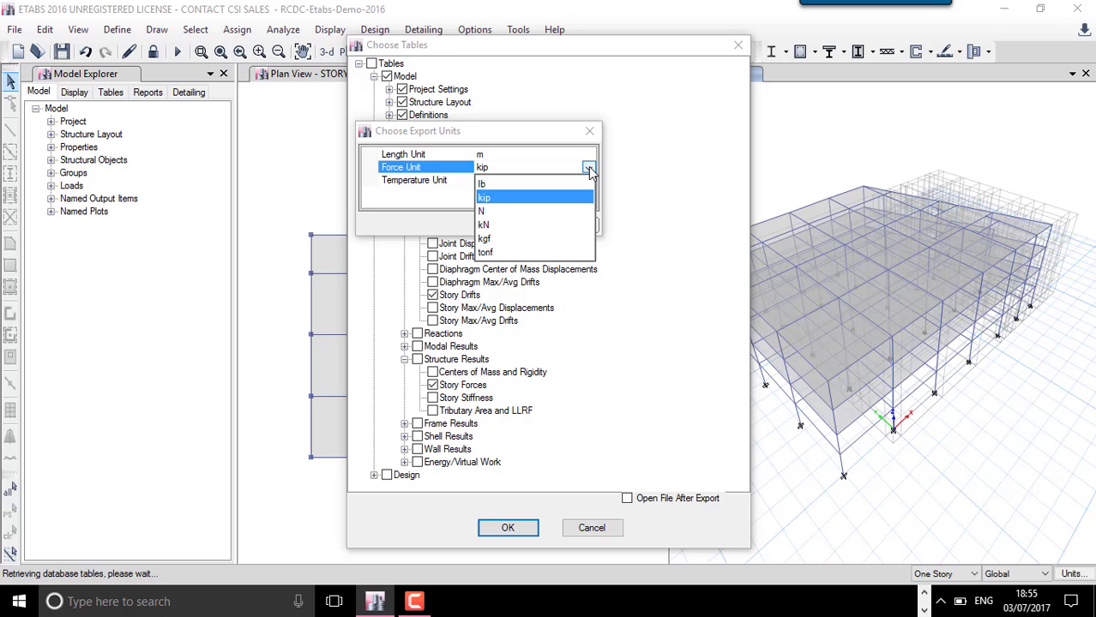
pyautogui.click(487, 225)
pyautogui.click(573, 183)
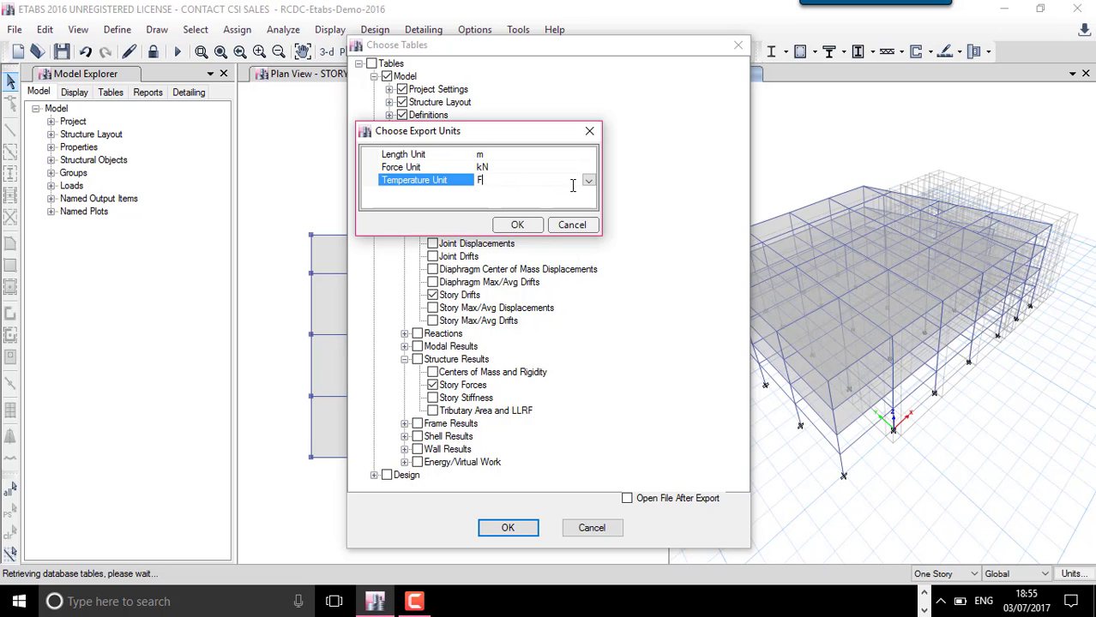
pyautogui.click(588, 180)
pyautogui.click(491, 206)
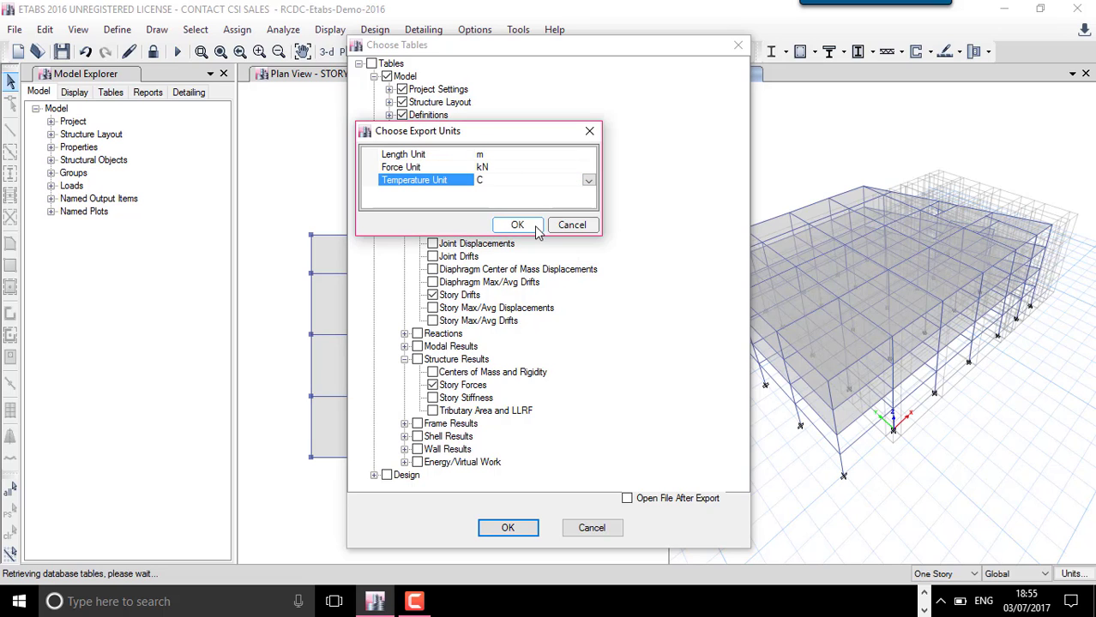
pyautogui.click(523, 226)
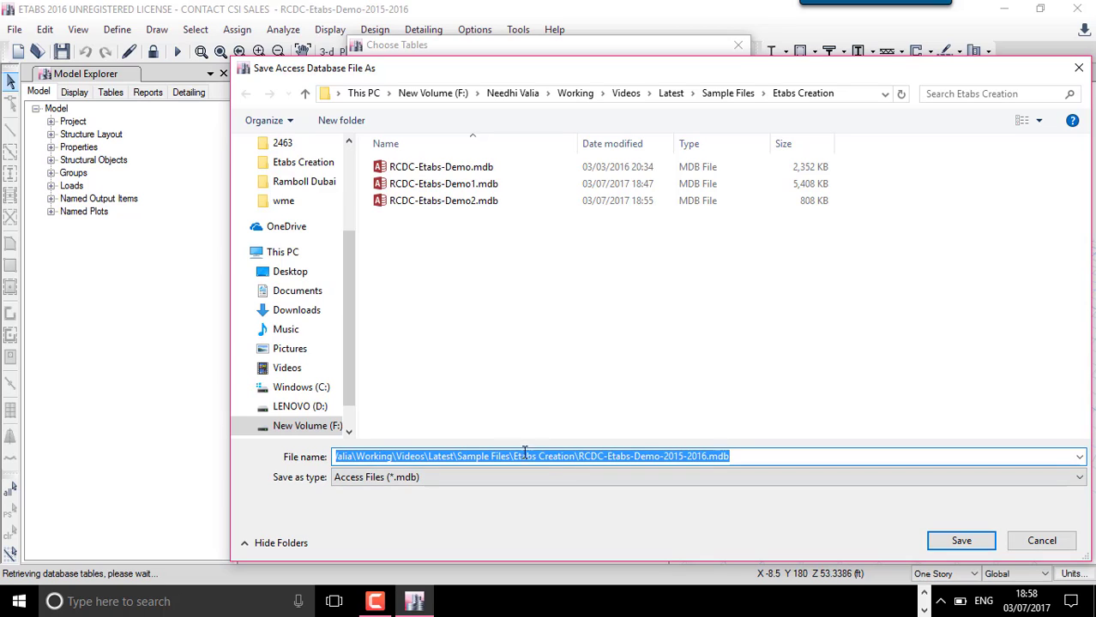
# Step: Name the file RCDC-Etabs-Demo-2015-2016.mdb and save the exported tables
pyautogui.click(594, 455)
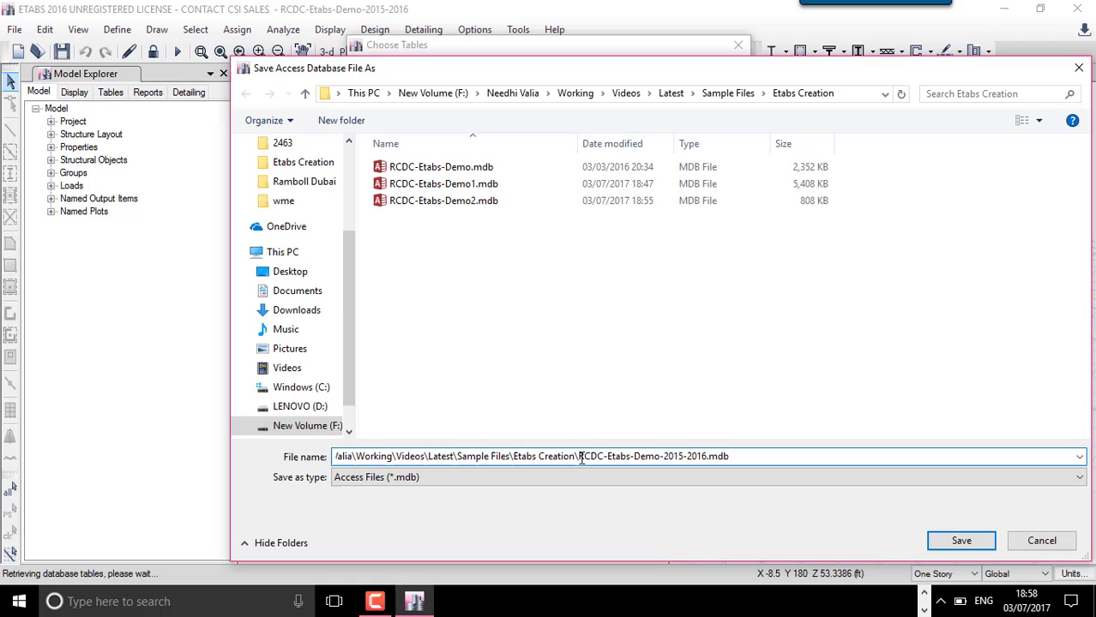
pyautogui.moveTo(579, 456); pyautogui.dragTo(706, 461)
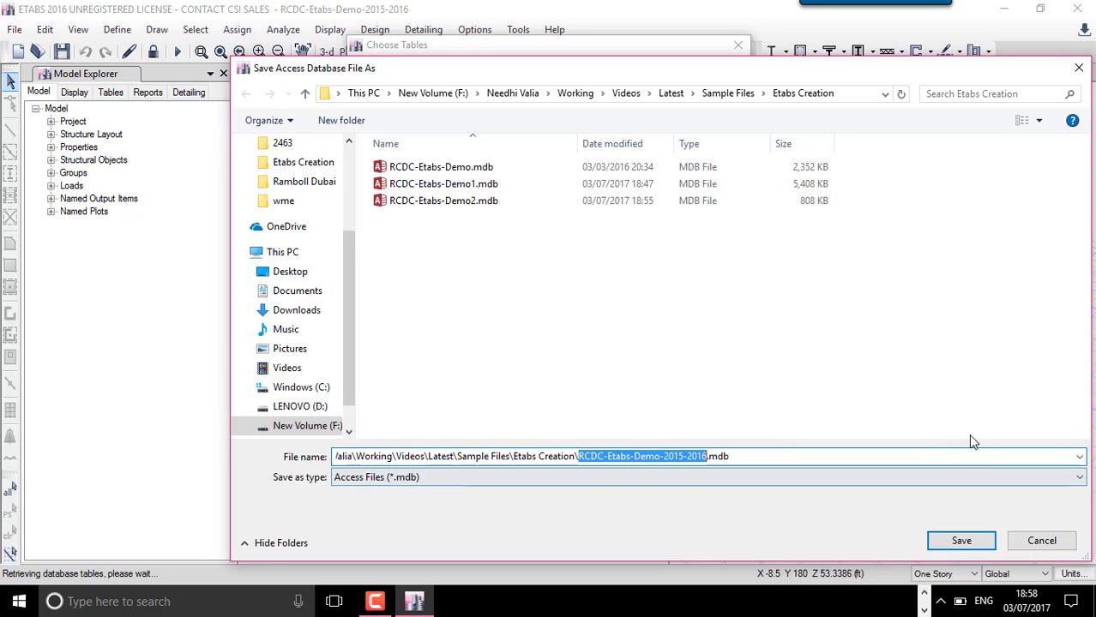
pyautogui.click(963, 546)
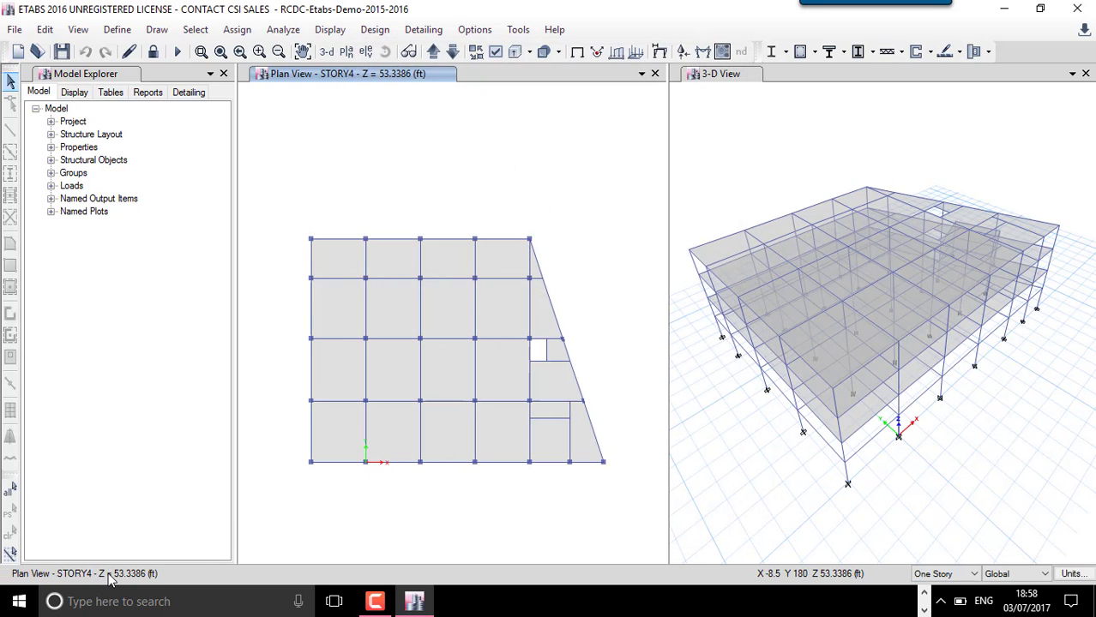
# Step: In RCDC's Start form, enter s-cube as the project, client and engineer
pyautogui.click(924, 595)
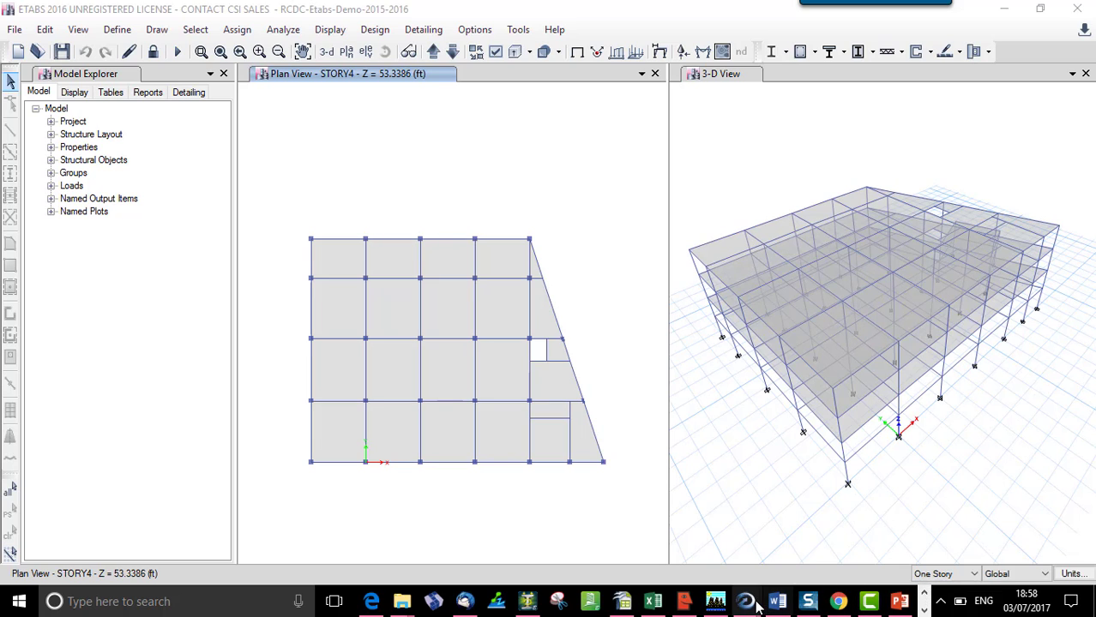
pyautogui.moveTo(745, 602)
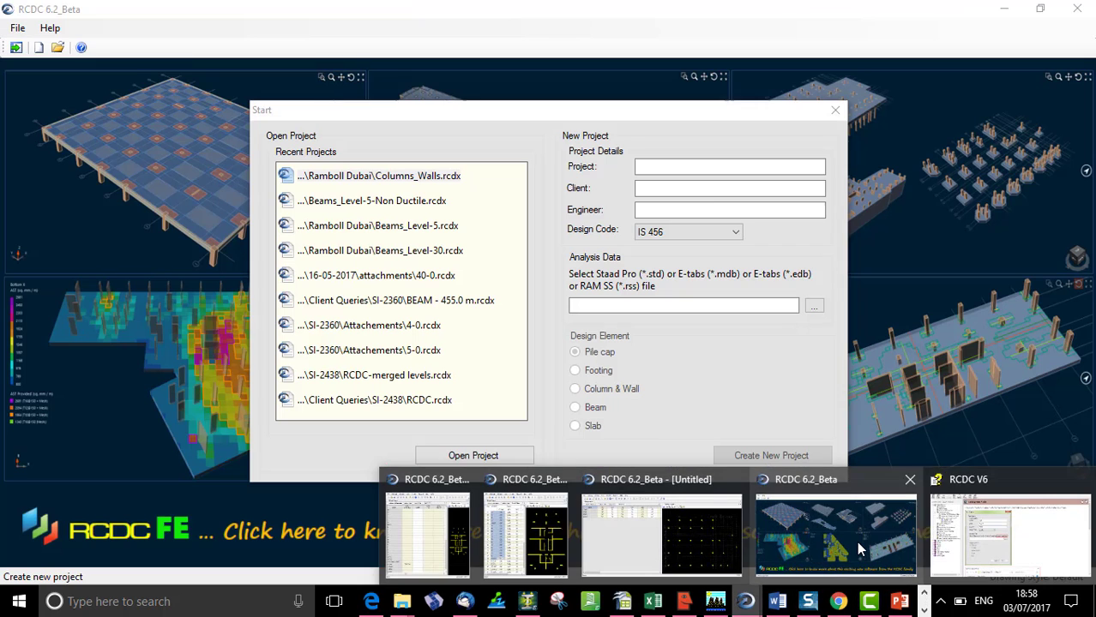
pyautogui.click(856, 541)
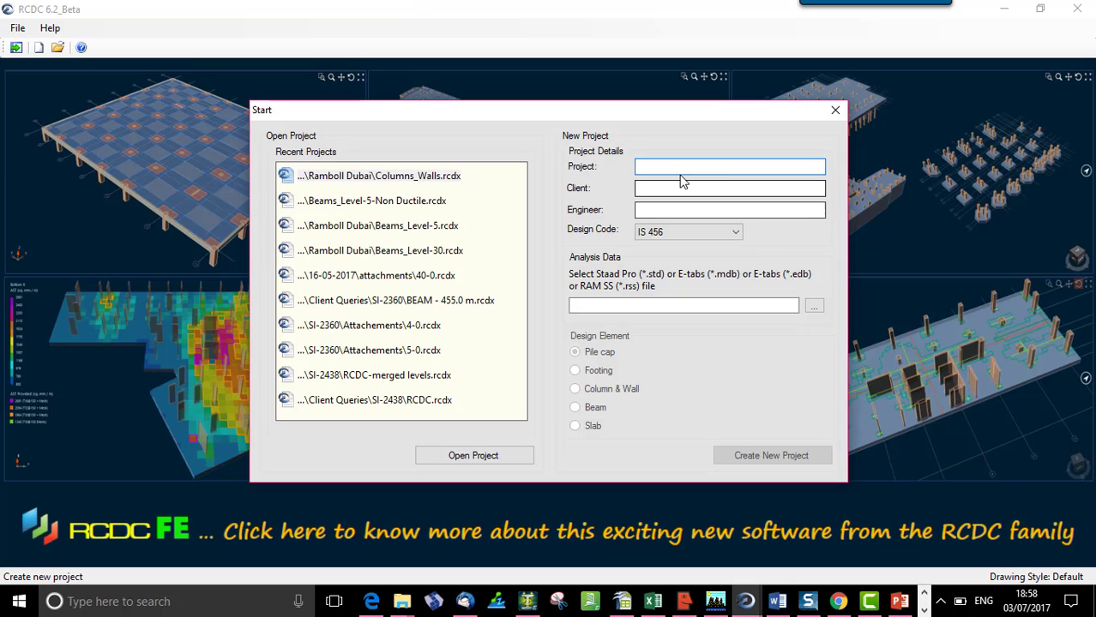
pyautogui.write('s-cube')
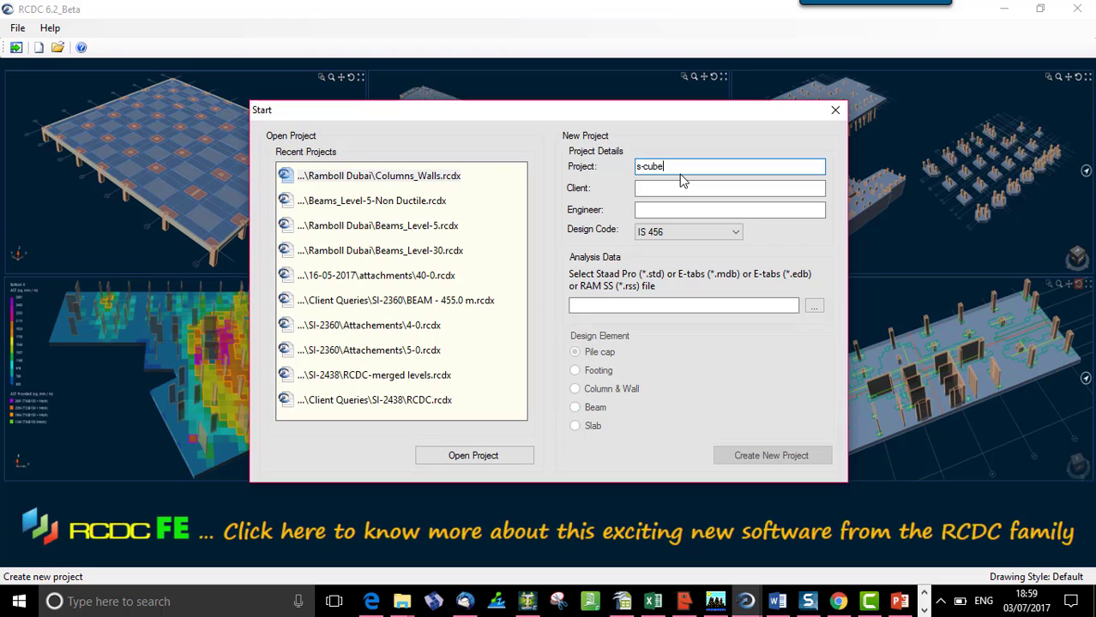
pyautogui.press('Tab')
pyautogui.write('s')
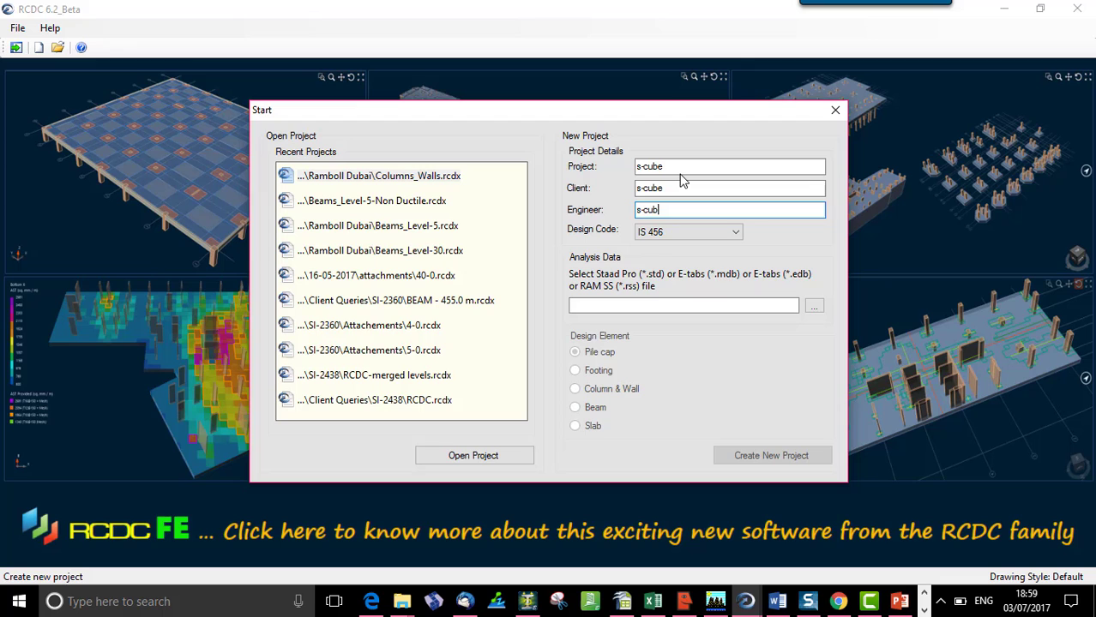
pyautogui.write('e')
pyautogui.press('Tab')
pyautogui.press('Tab')
# Step: Link RCDC-Etabs-Demo-2015-2016.EDB as the project's analysis data
pyautogui.press('Return')
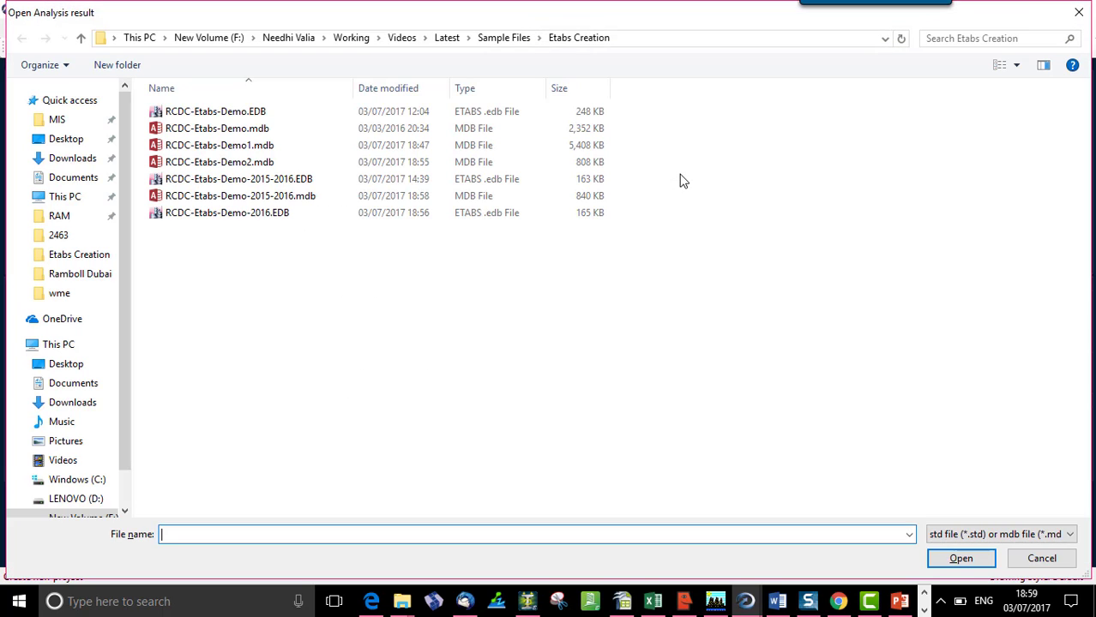
pyautogui.click(298, 185)
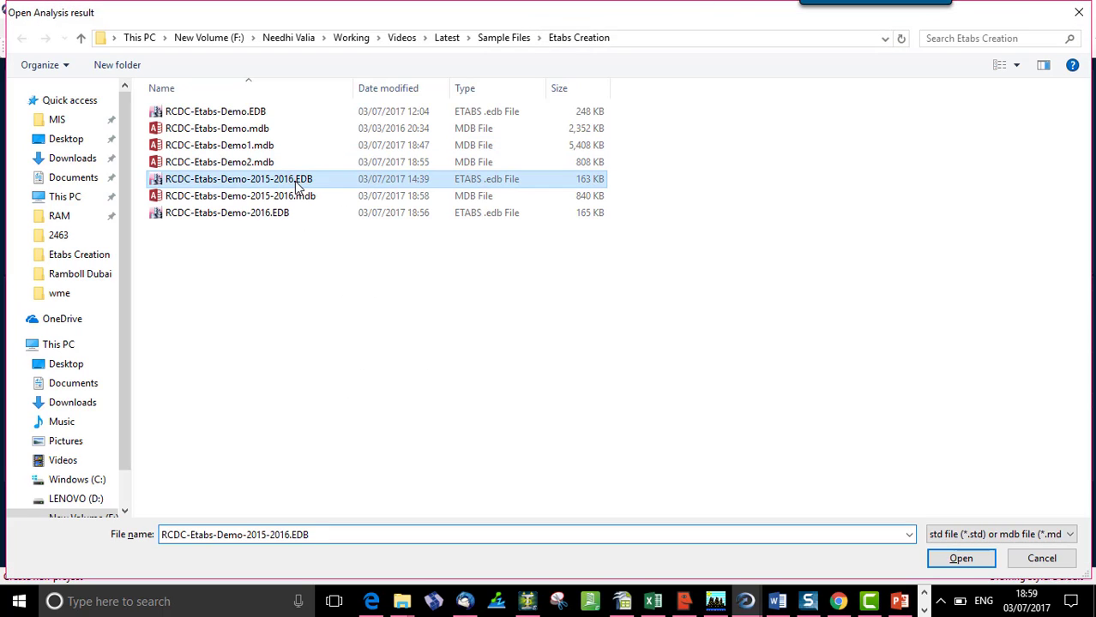
pyautogui.click(961, 559)
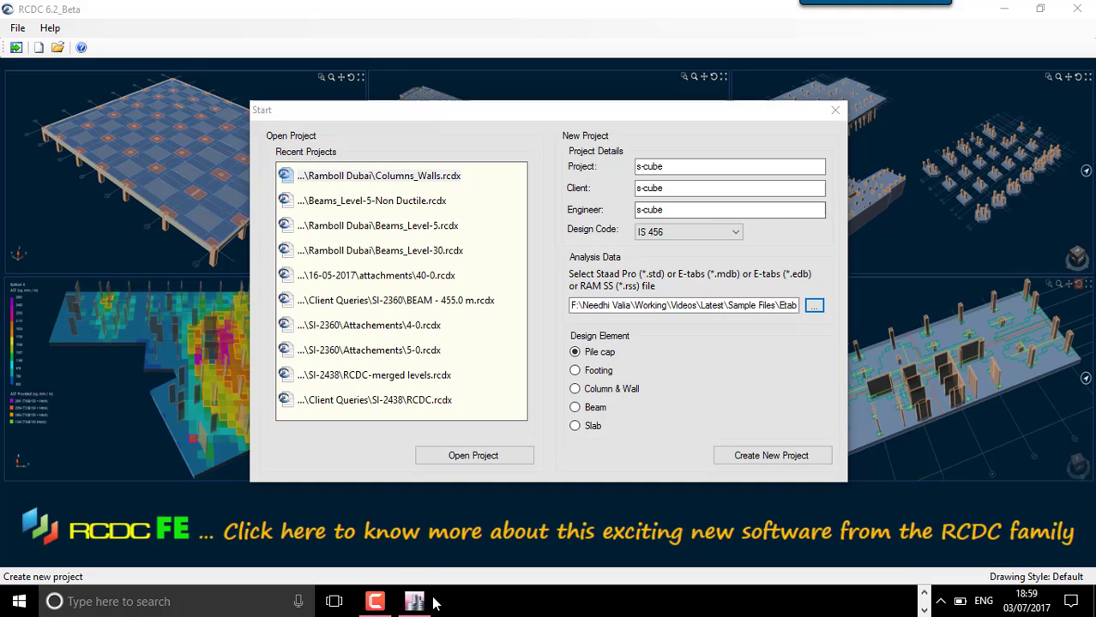
# Step: Close ETABS 2016, saving changes to the RCDC-Etabs-Demo-2015-2016 model
pyautogui.click(417, 603)
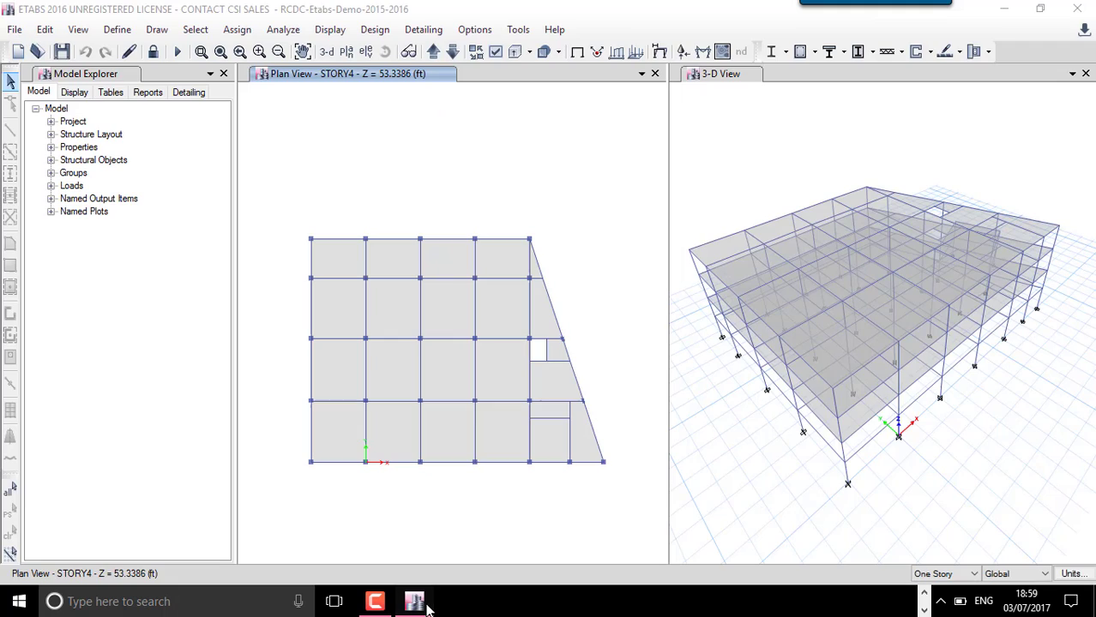
pyautogui.click(1079, 8)
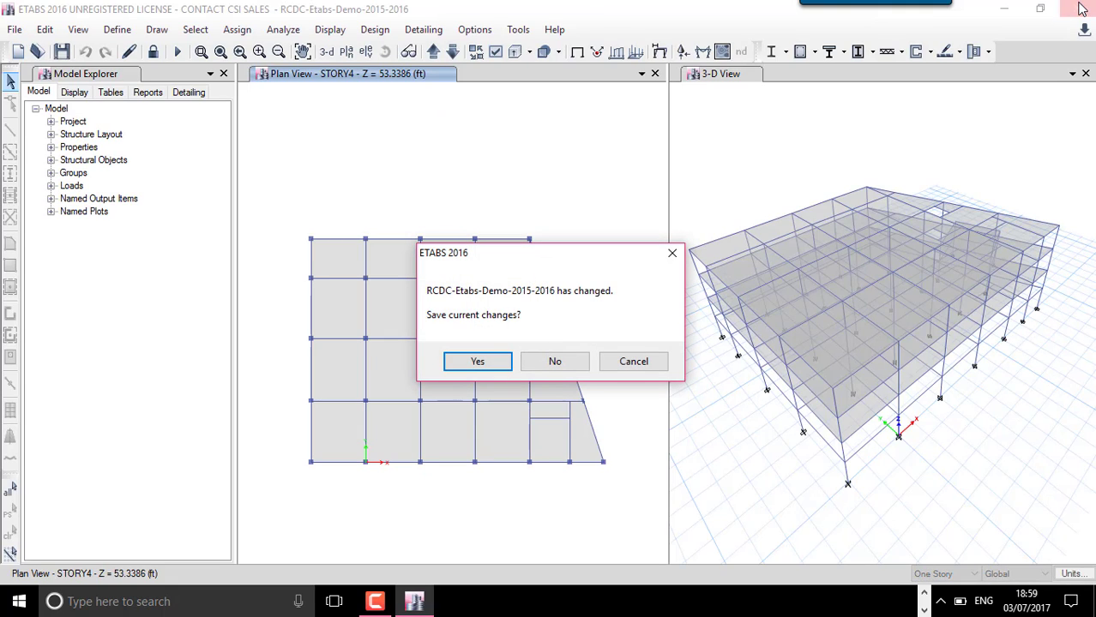
pyautogui.click(478, 362)
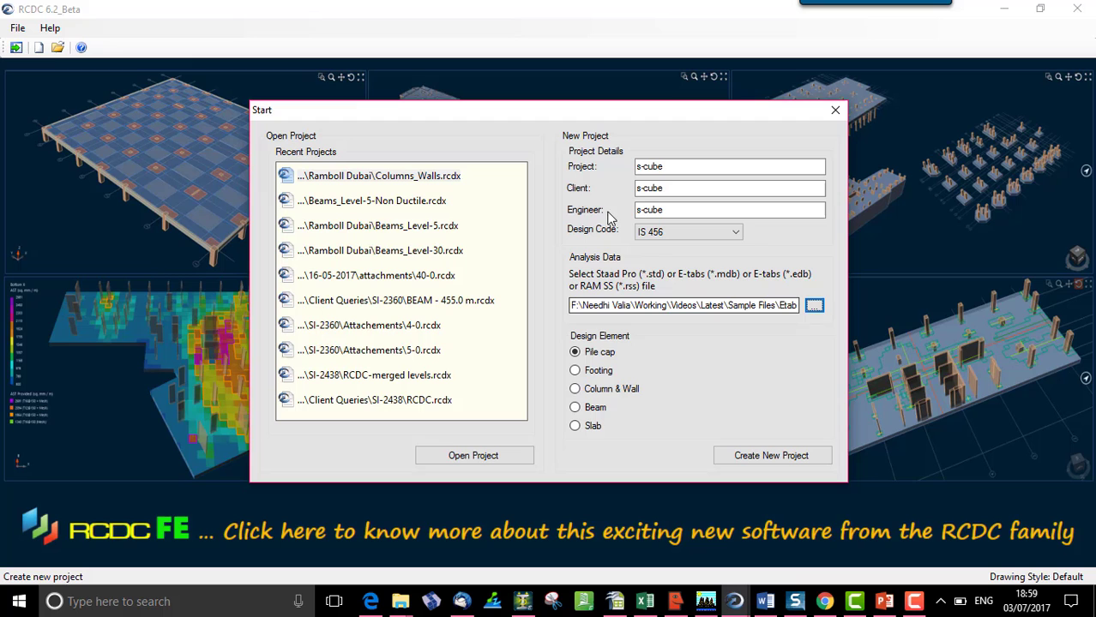
# Step: Choose Column & Wall under Design Element in the Start form
pyautogui.click(621, 396)
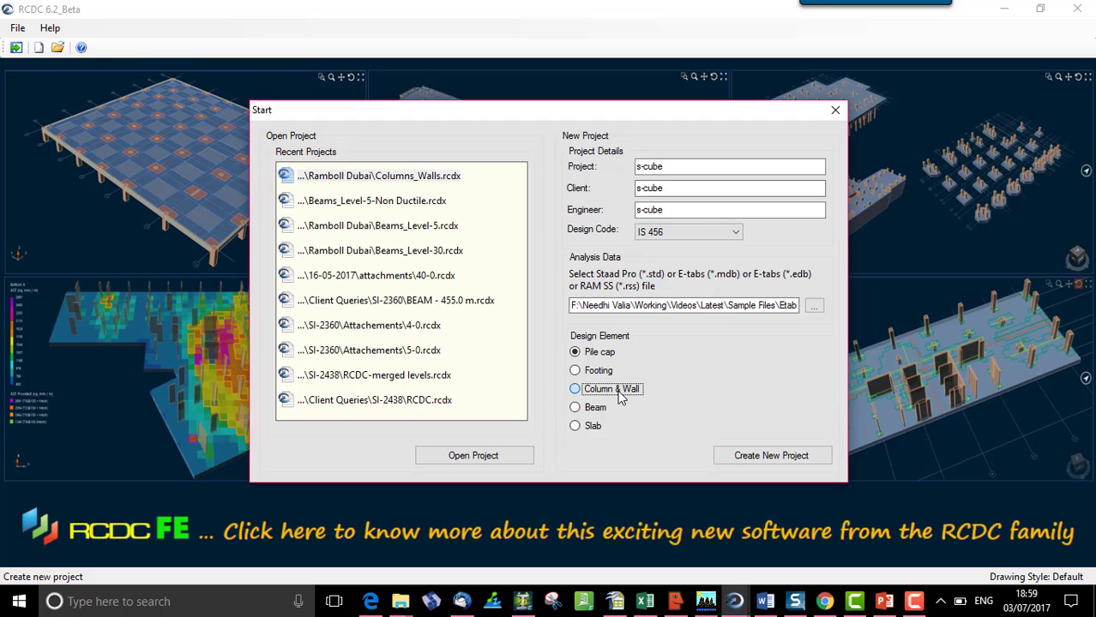
pyautogui.click(768, 455)
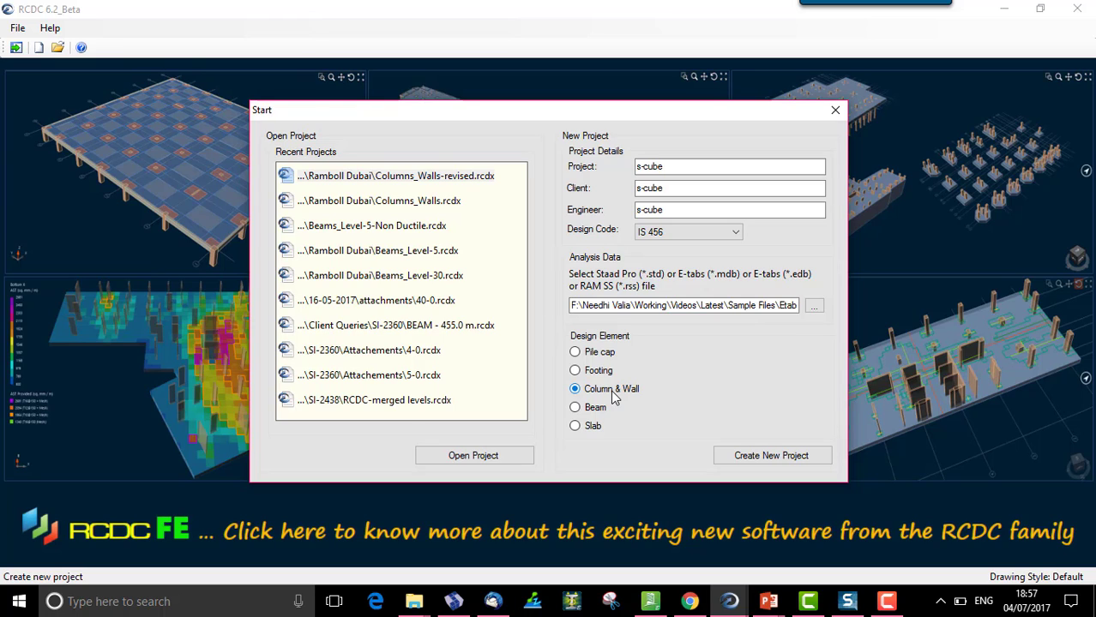
# Step: Create the Column & Wall project, loading columns for STORY1–STORY4
pyautogui.click(776, 455)
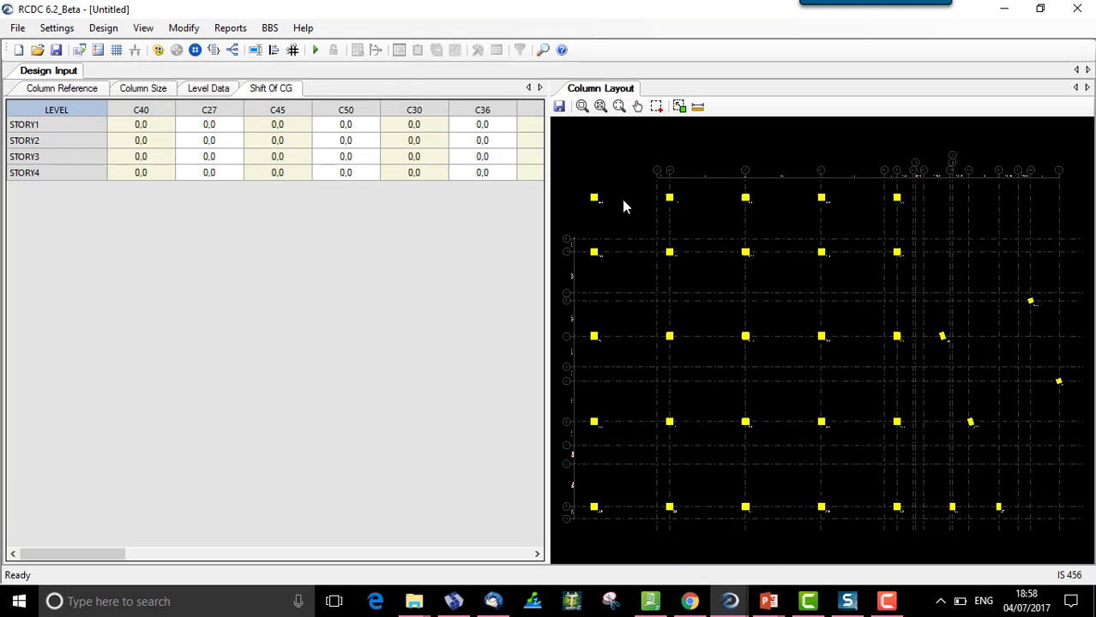